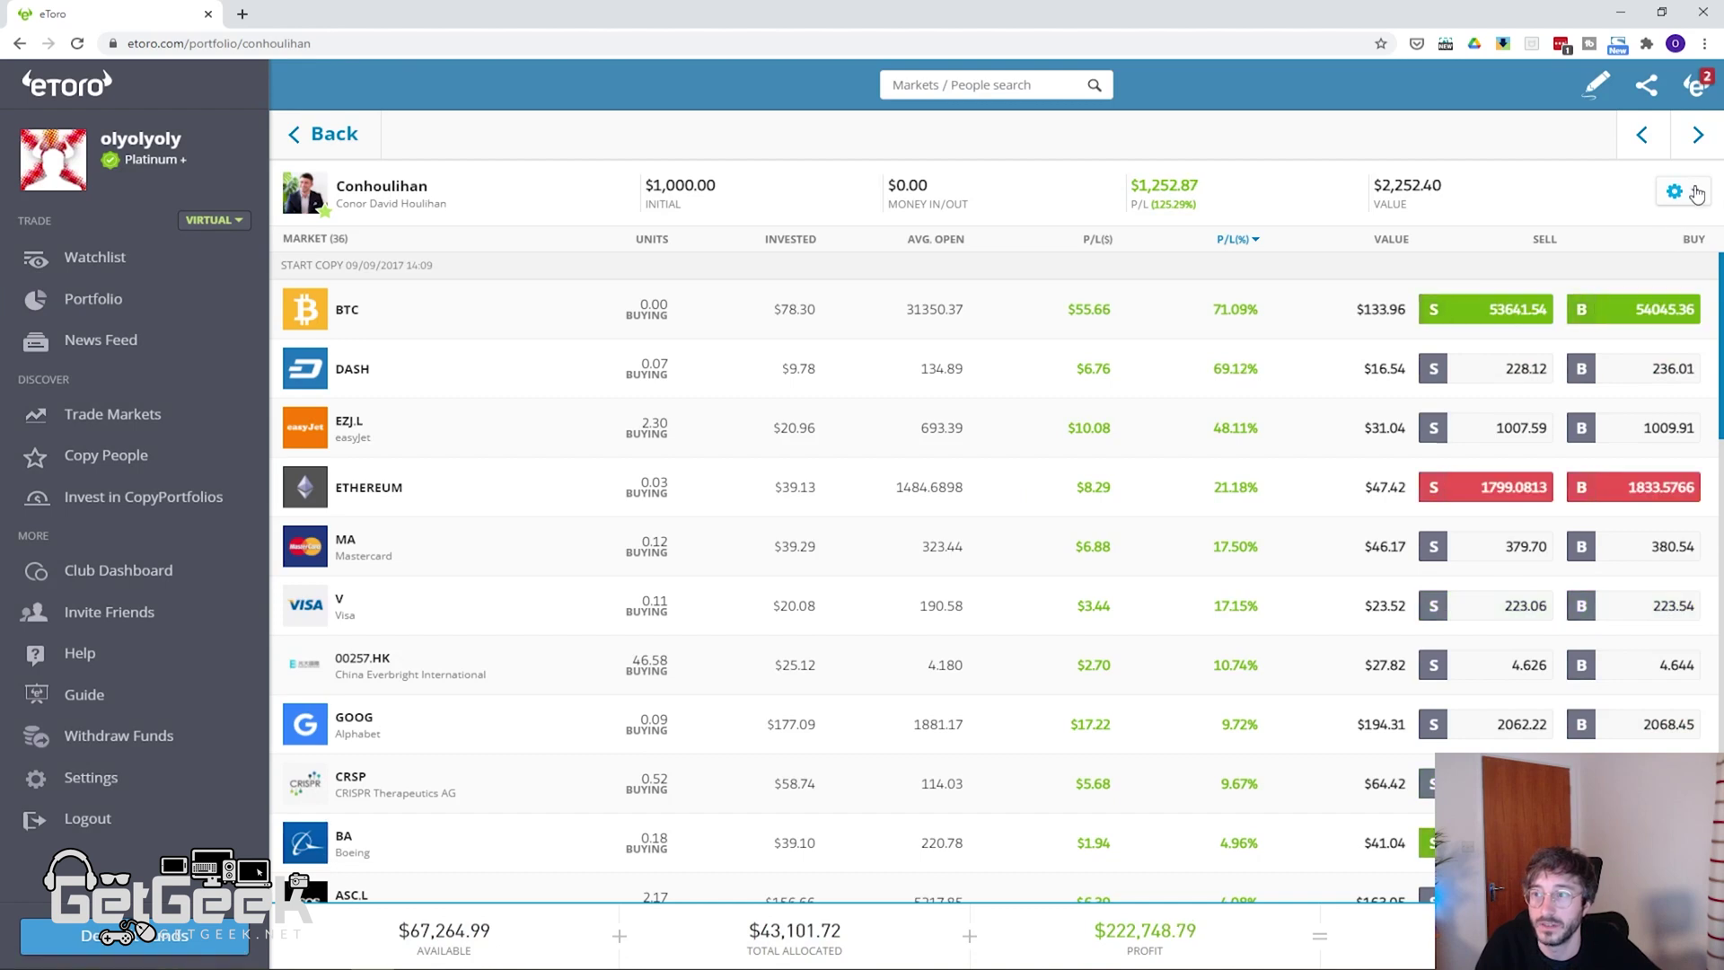
- Check the maximum amount that can be removed from the copied trader, without removing any funds
{"action": "left_click", "coordinate": [1687, 192]}
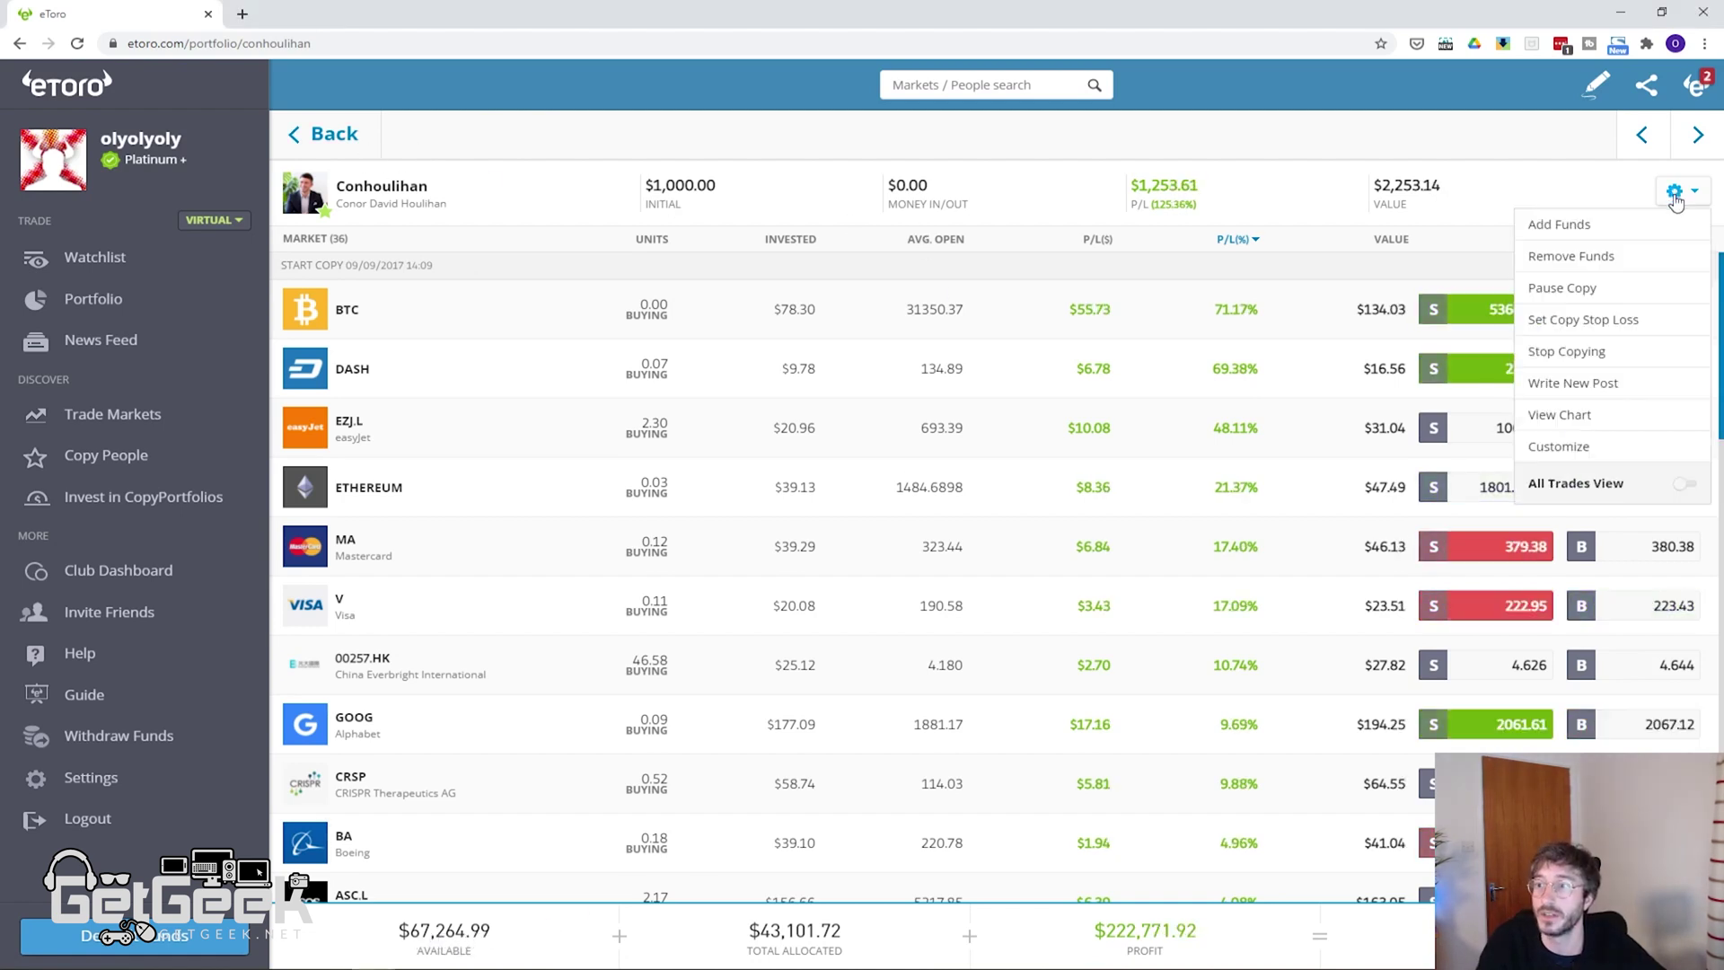
{"action": "left_click", "coordinate": [1585, 258]}
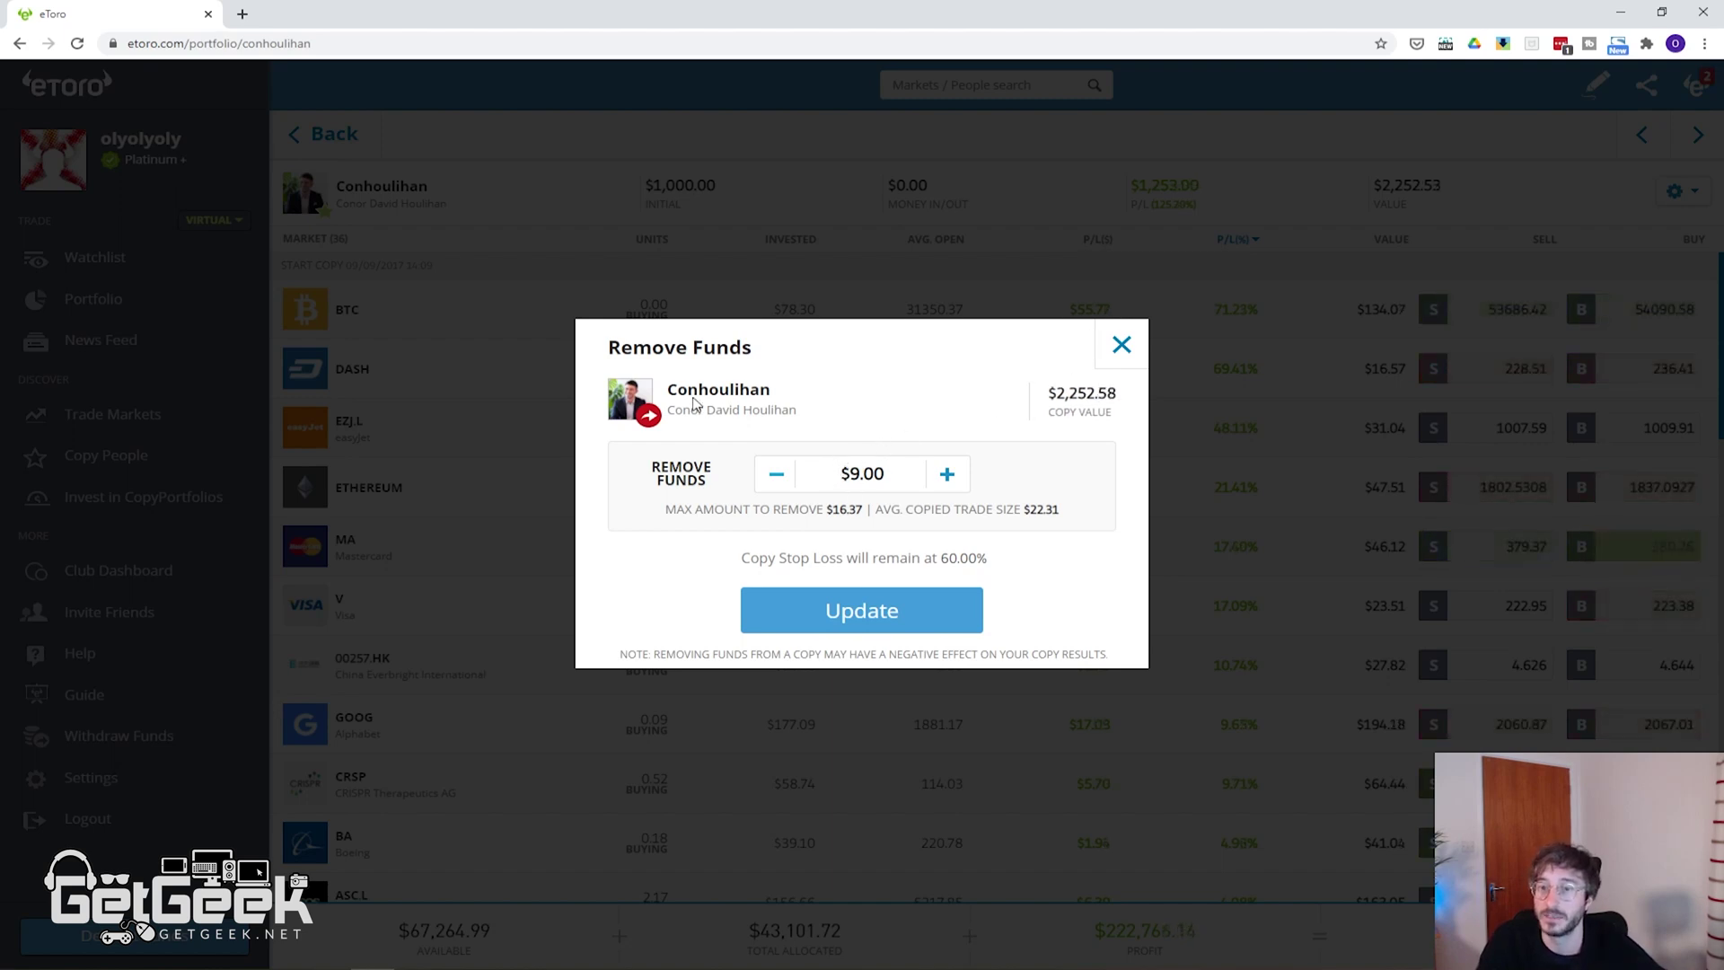
{"action": "left_click", "coordinate": [1120, 344]}
{"action": "mouse_move", "coordinate": [1416, 224]}
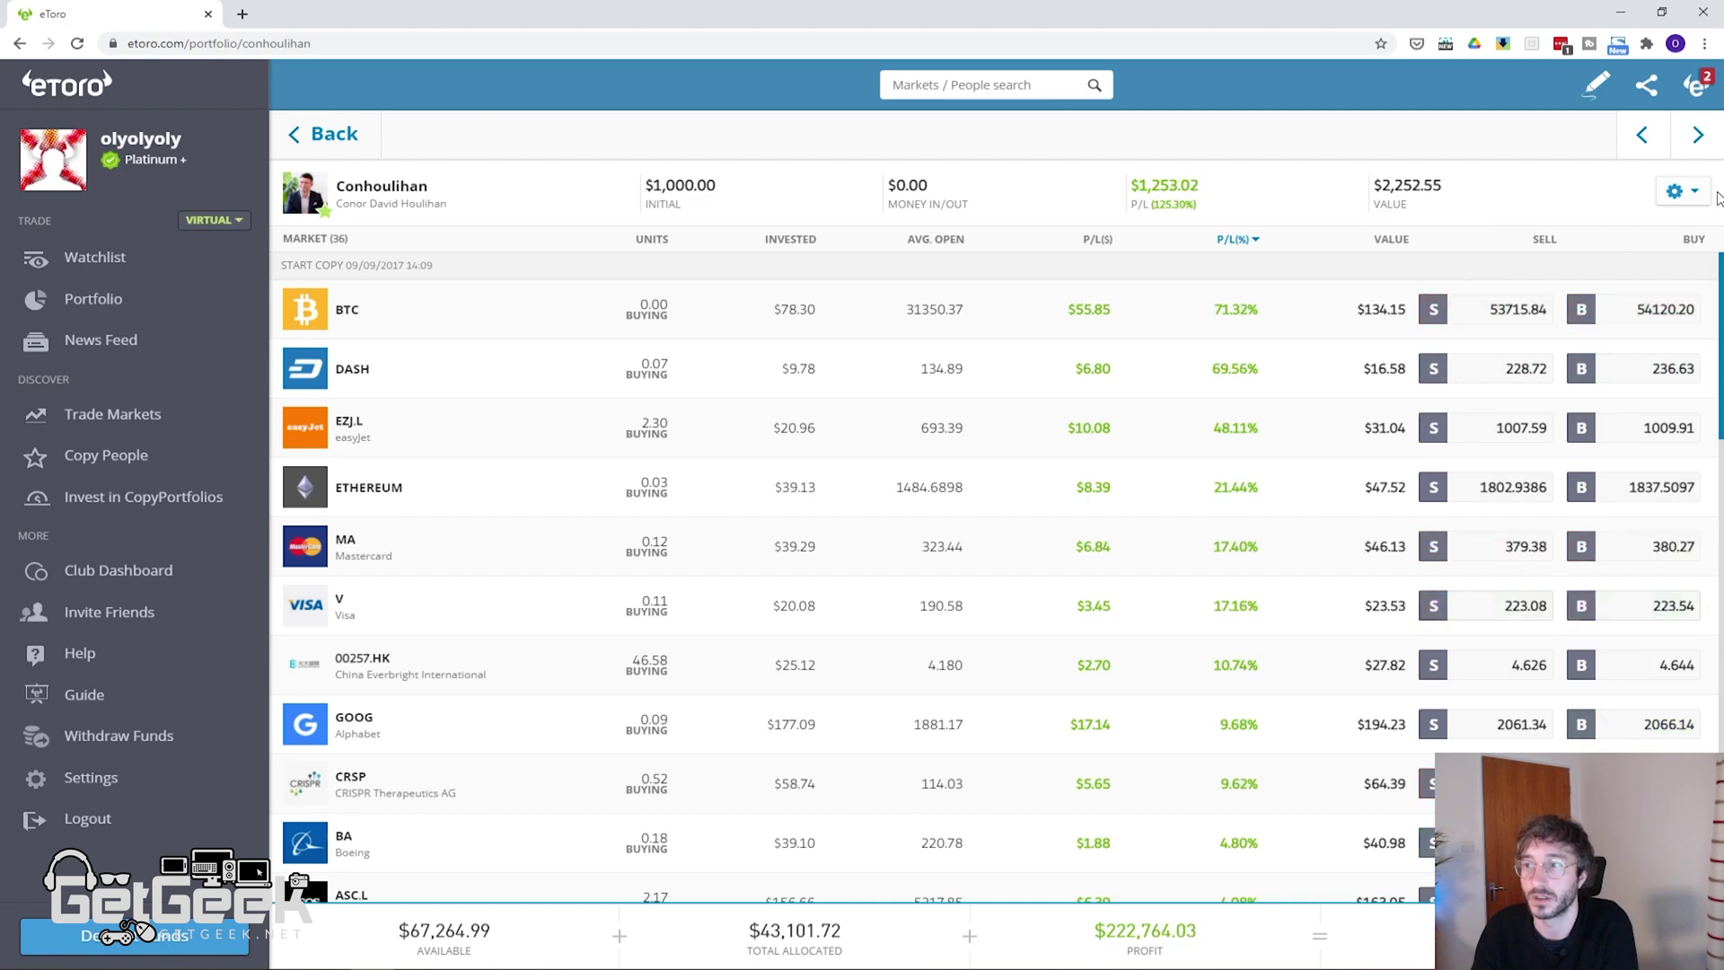
- Remove $10.00 of funds from the copied trader
{"action": "left_click", "coordinate": [1679, 190]}
{"action": "left_click", "coordinate": [1569, 257]}
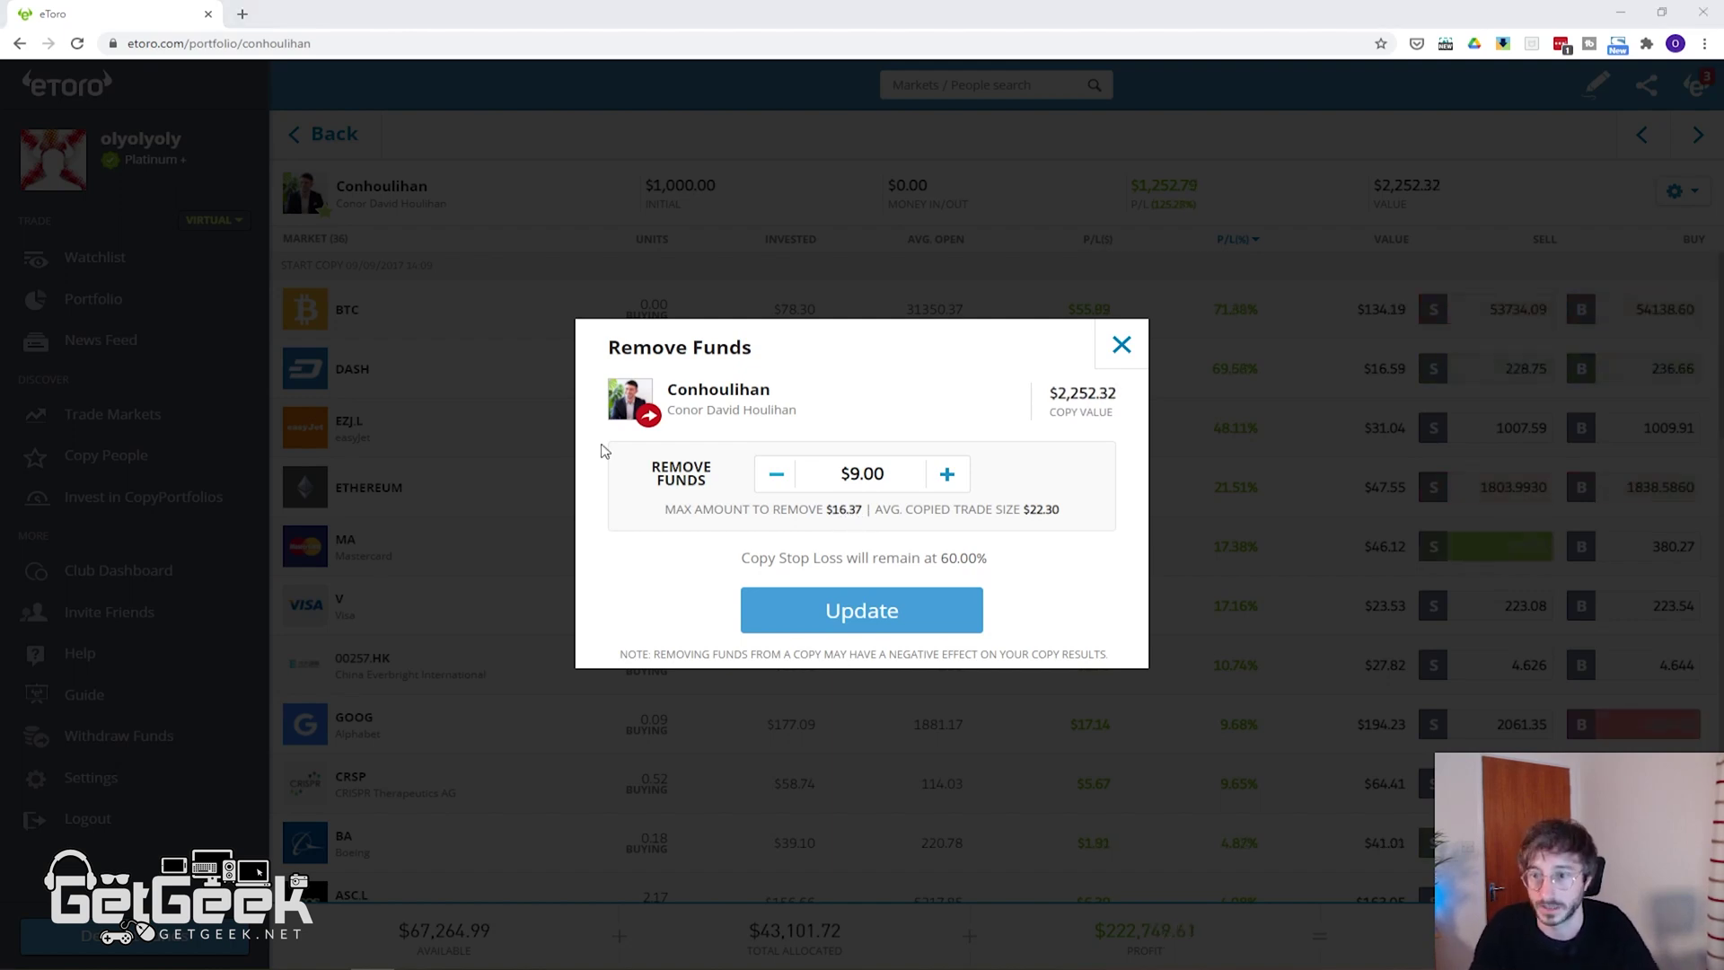
{"action": "double_click", "coordinate": [832, 473]}
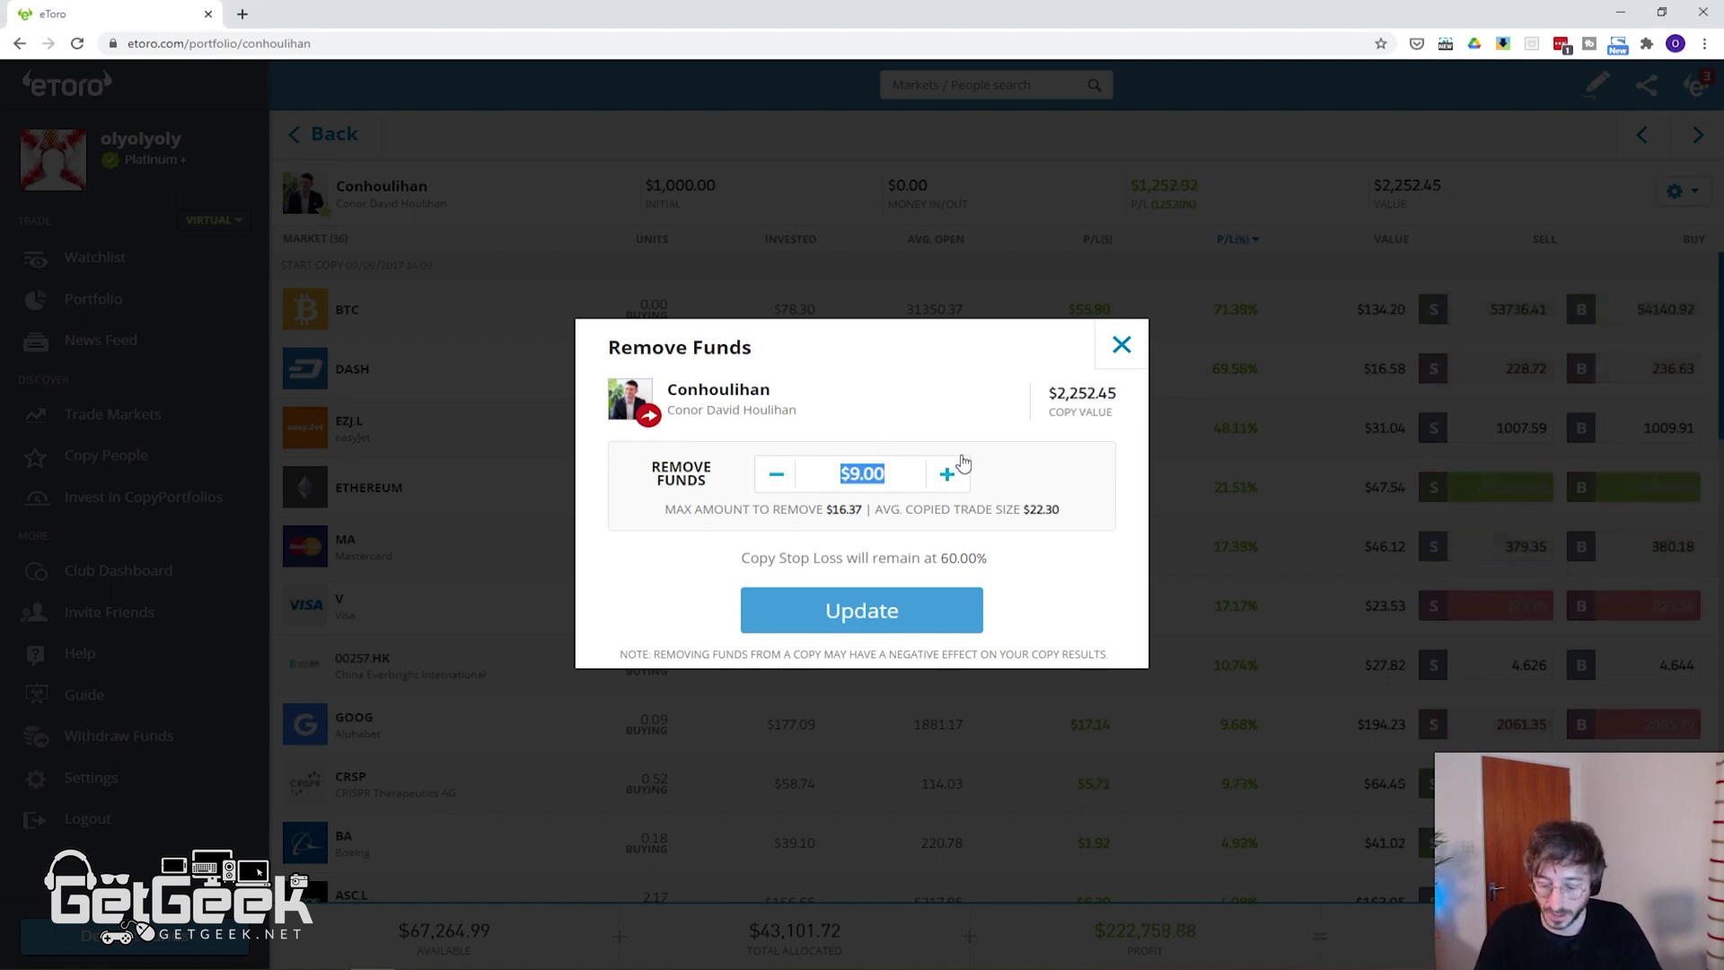
{"action": "type", "text": "10"}
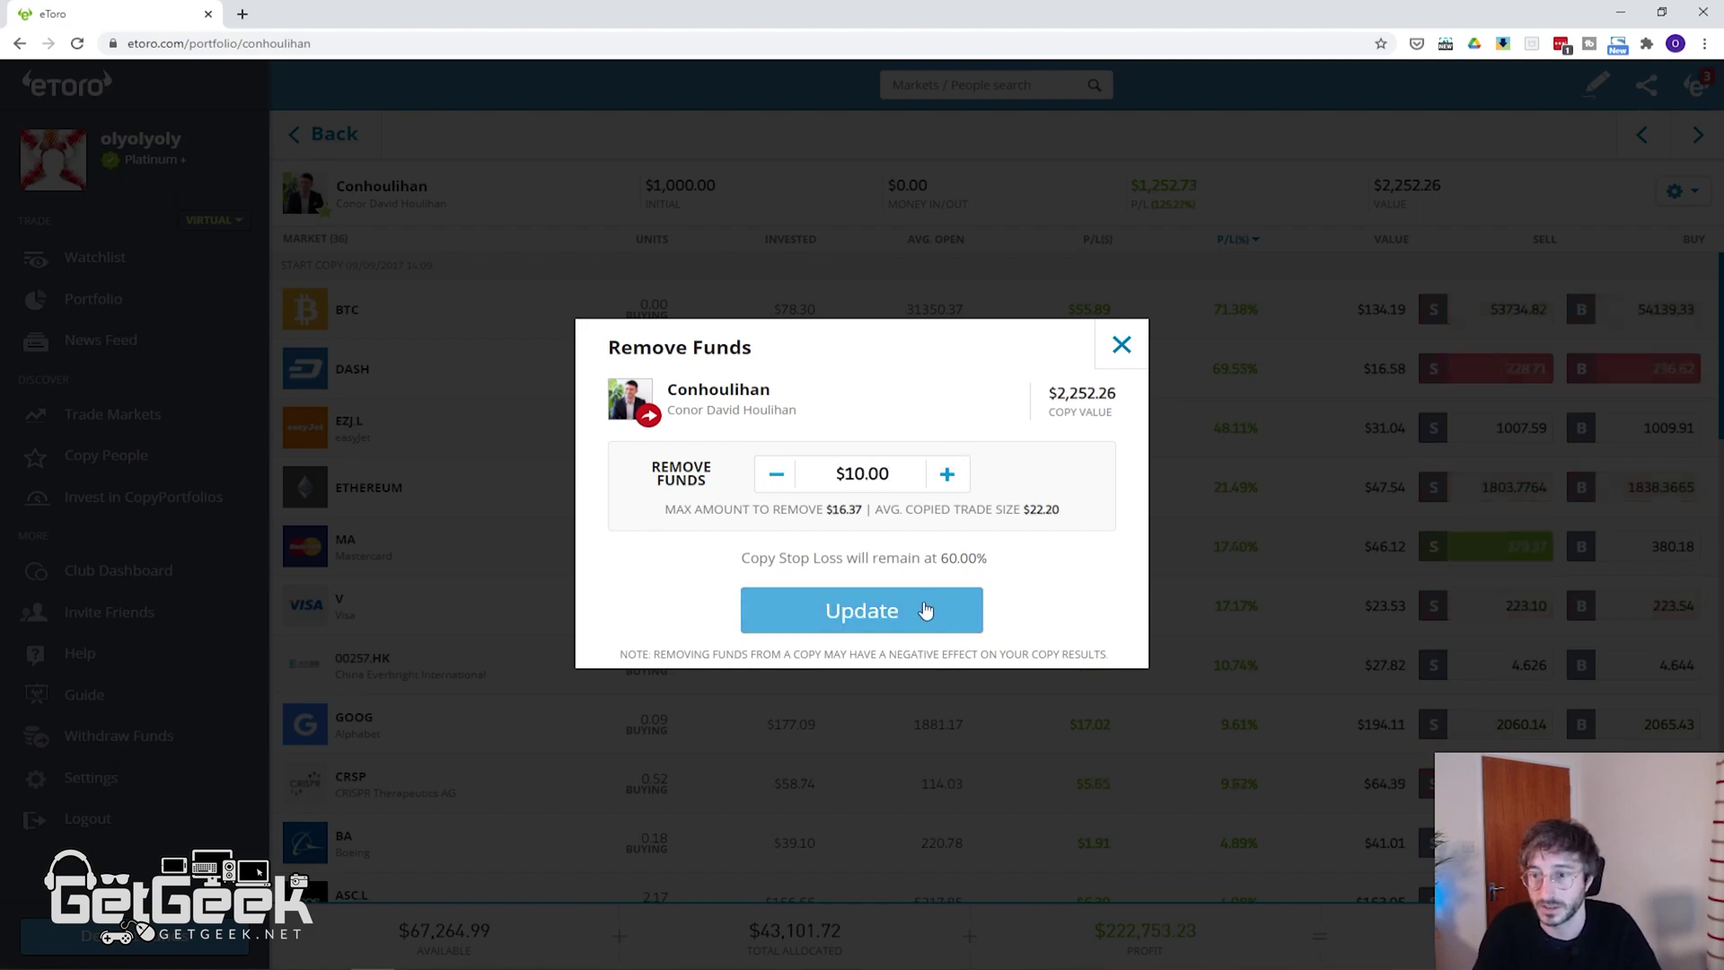
{"action": "left_click", "coordinate": [924, 621]}
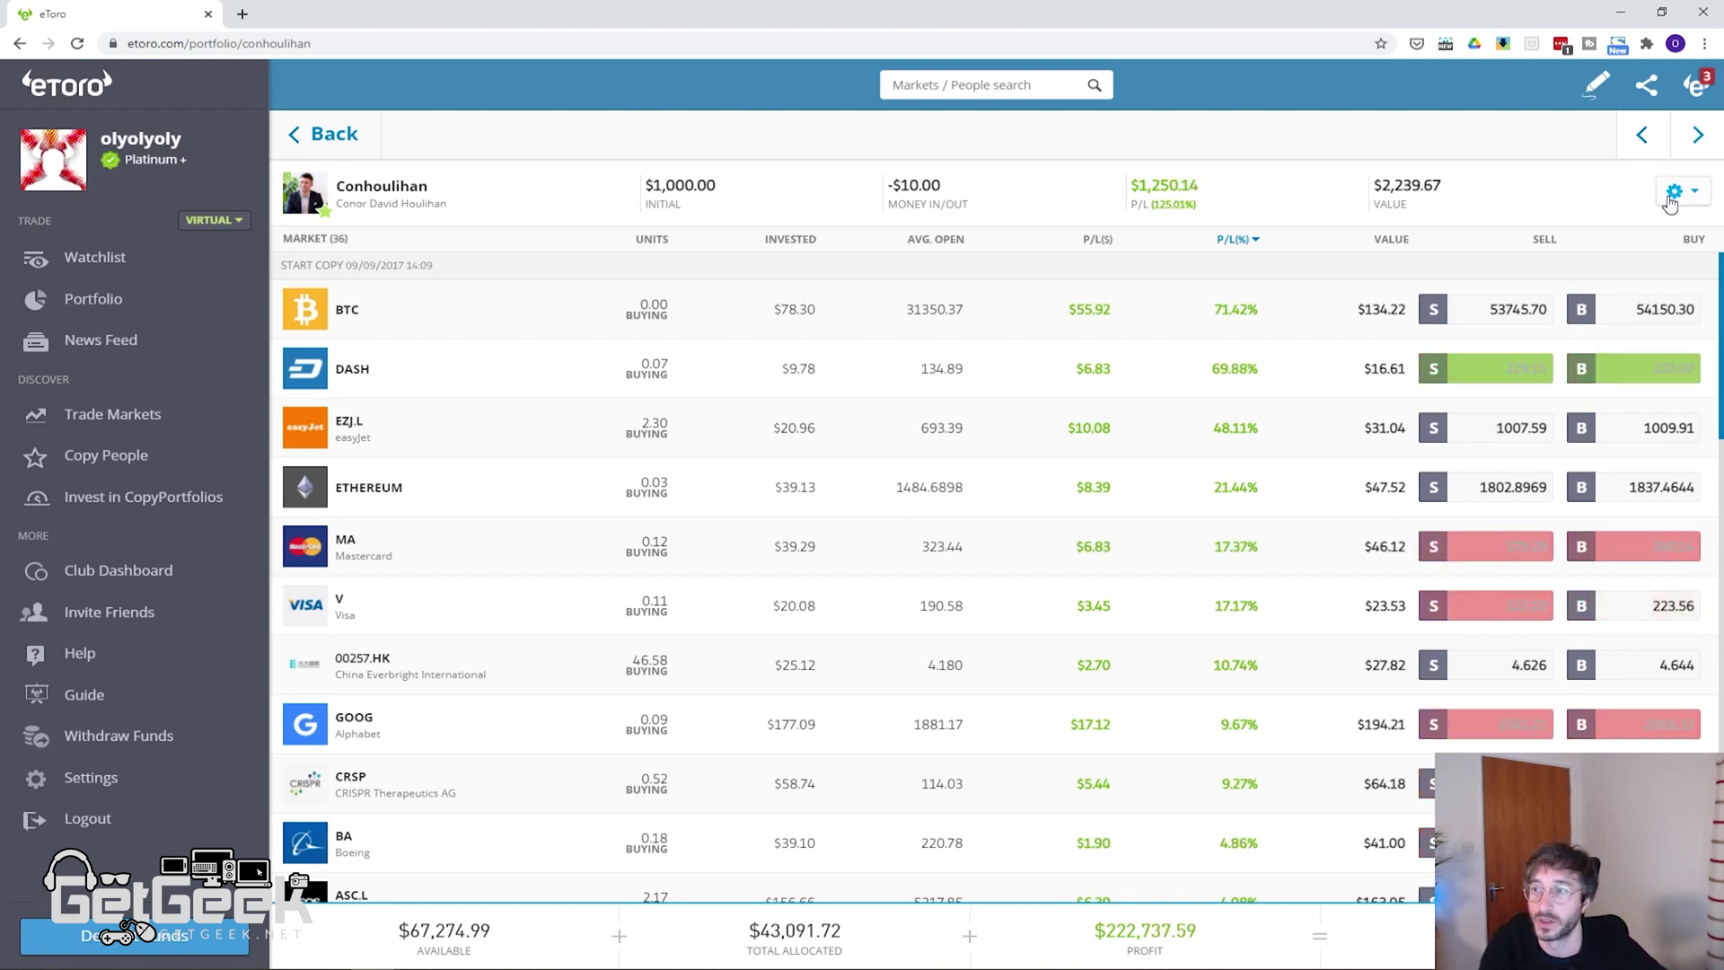
- Remove a further $6.37 of funds from the copied trader
{"action": "left_click", "coordinate": [1701, 202]}
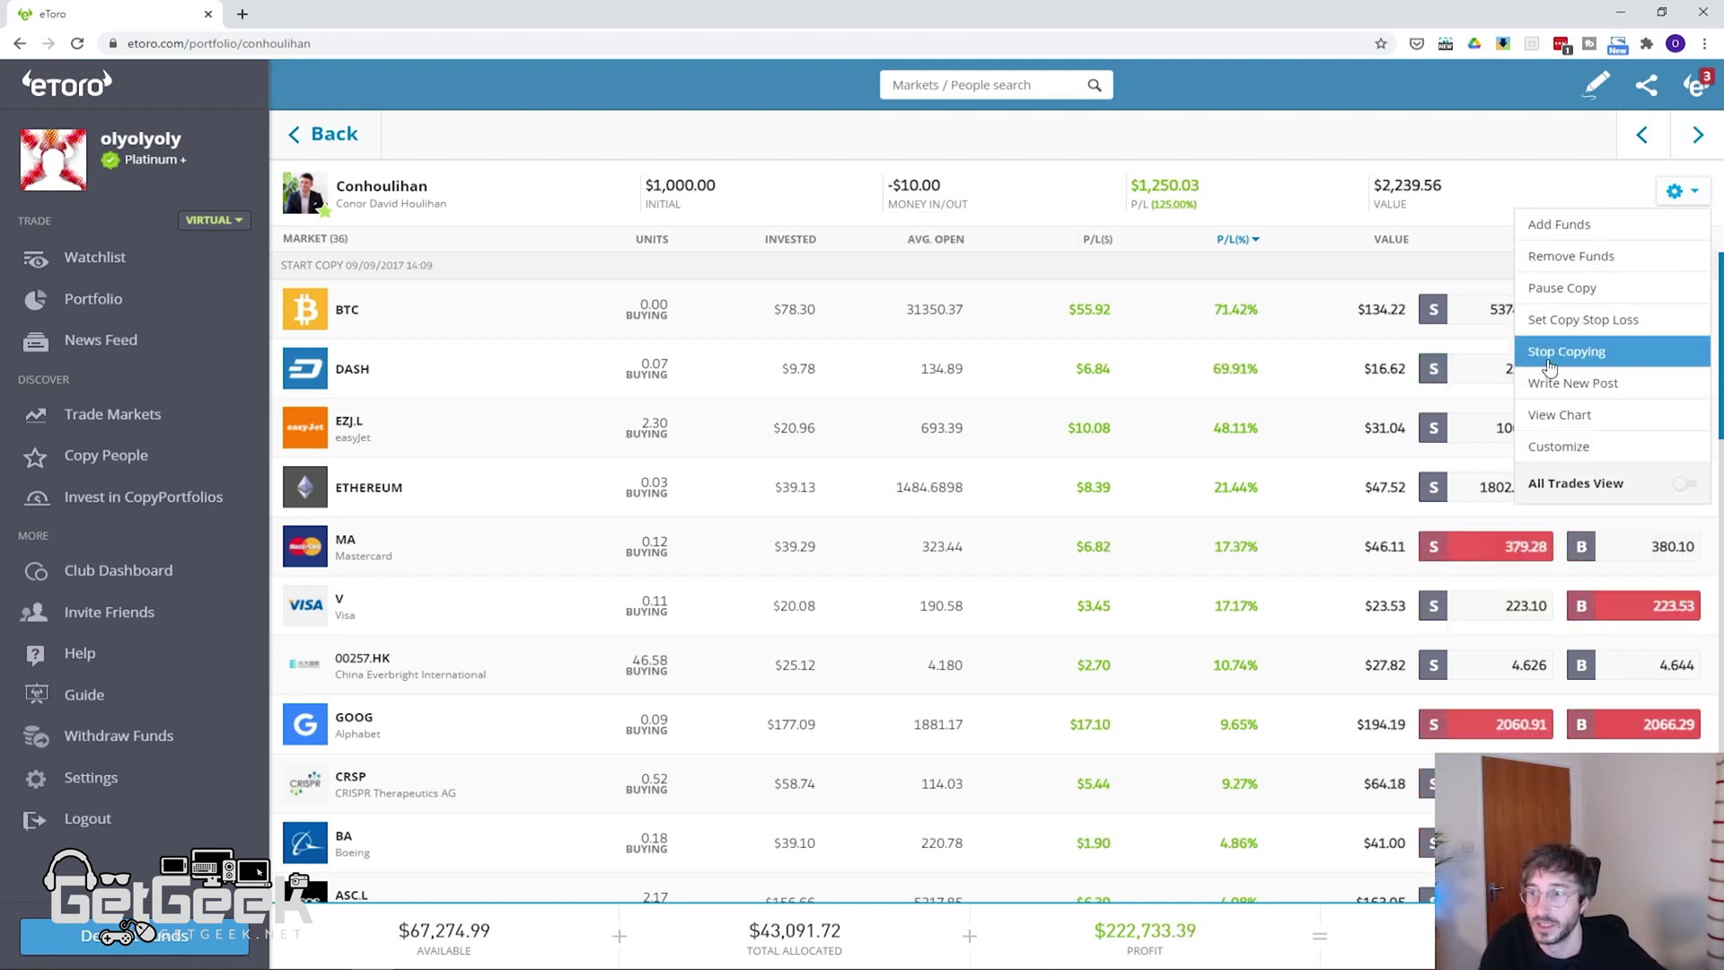
{"action": "left_click", "coordinate": [1552, 256]}
{"action": "left_click", "coordinate": [862, 484]}
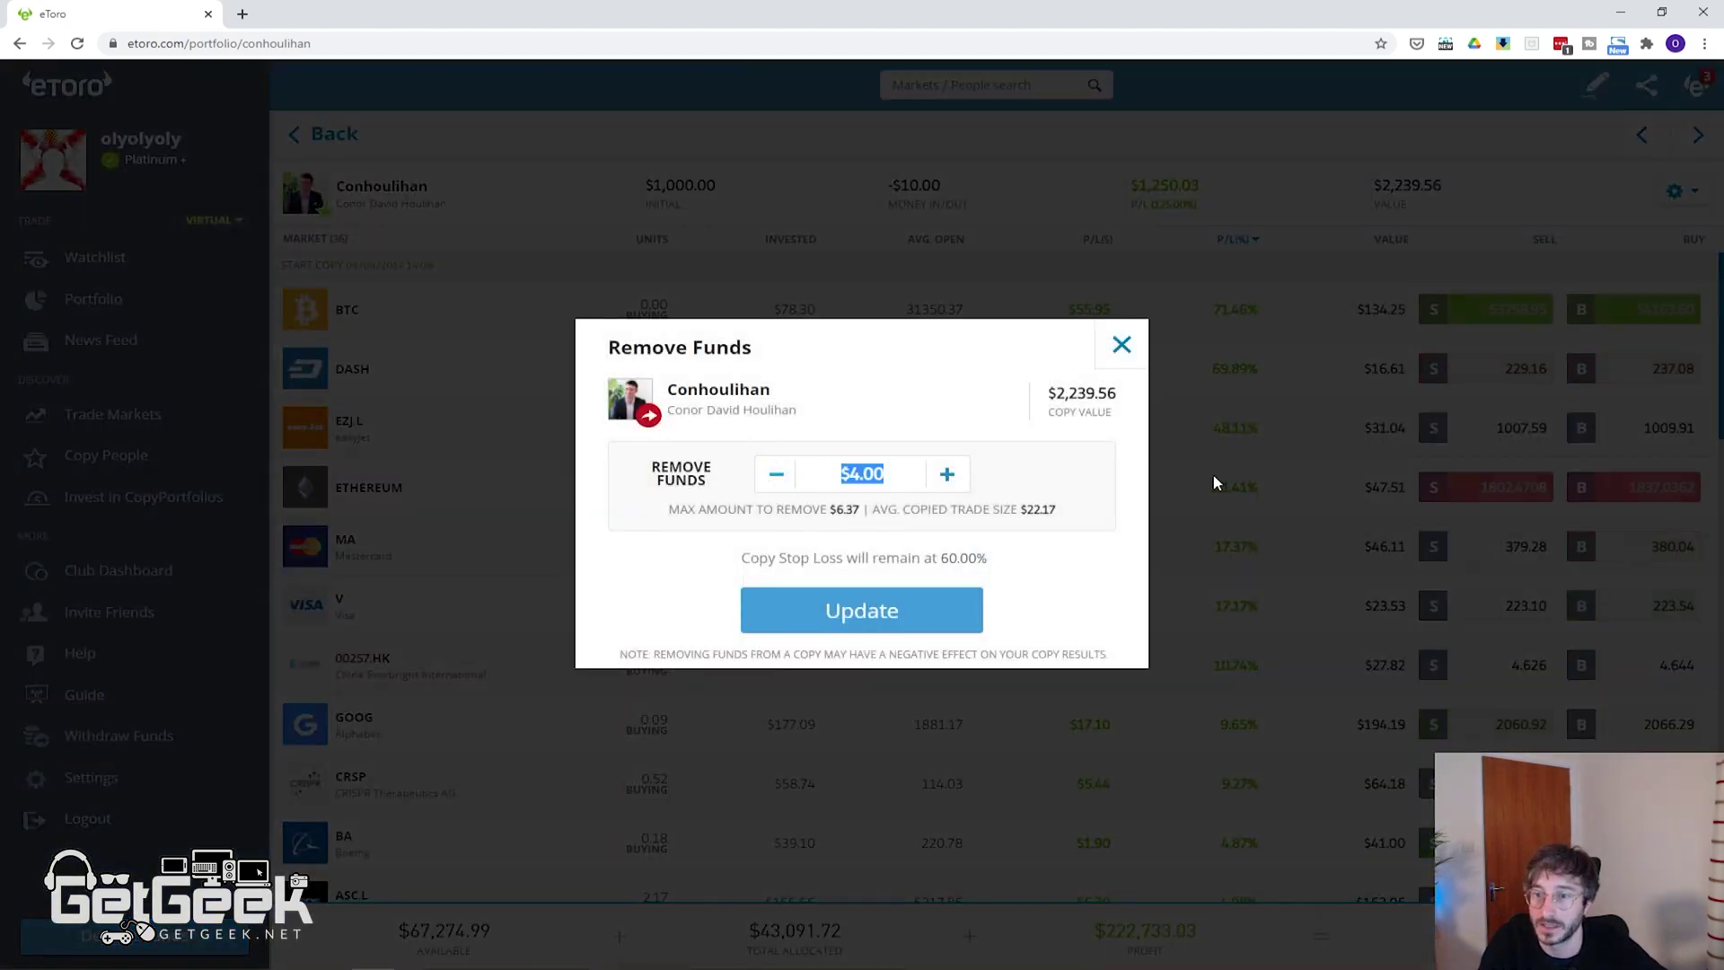
{"action": "type", "text": "56"}
{"action": "key", "text": "BackSpace"}
{"action": "key", "text": "BackSpace"}
{"action": "type", "text": "6"}
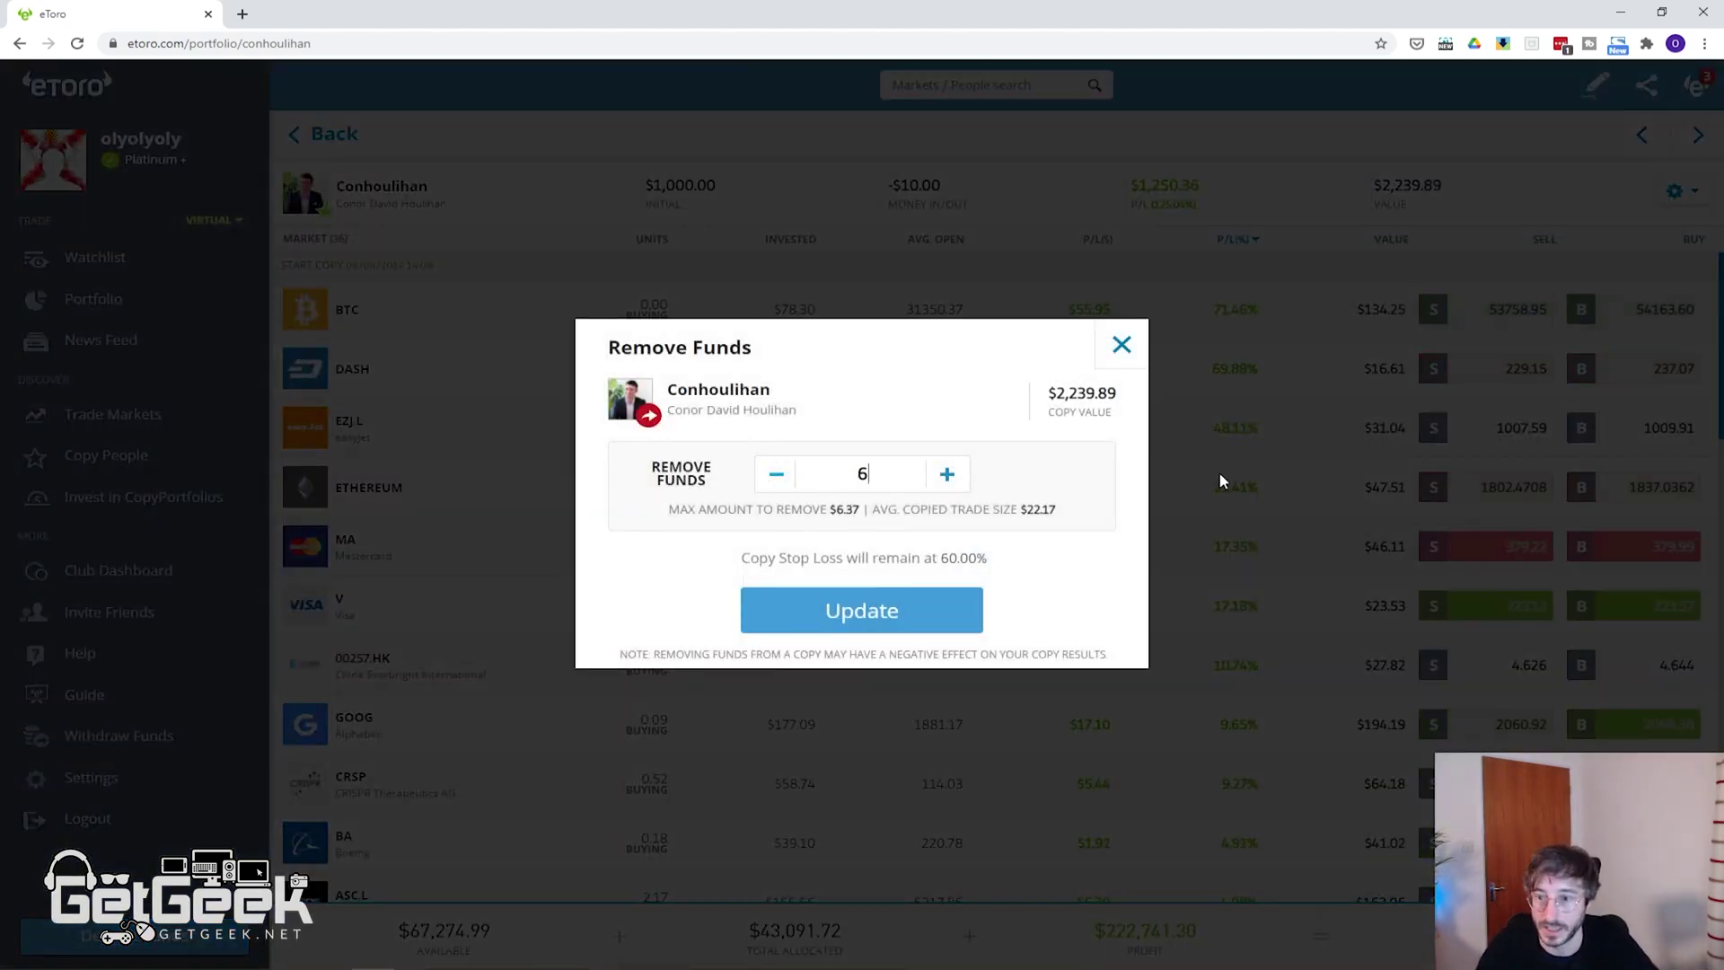
{"action": "type", "text": ".37"}
{"action": "left_click", "coordinate": [878, 612]}
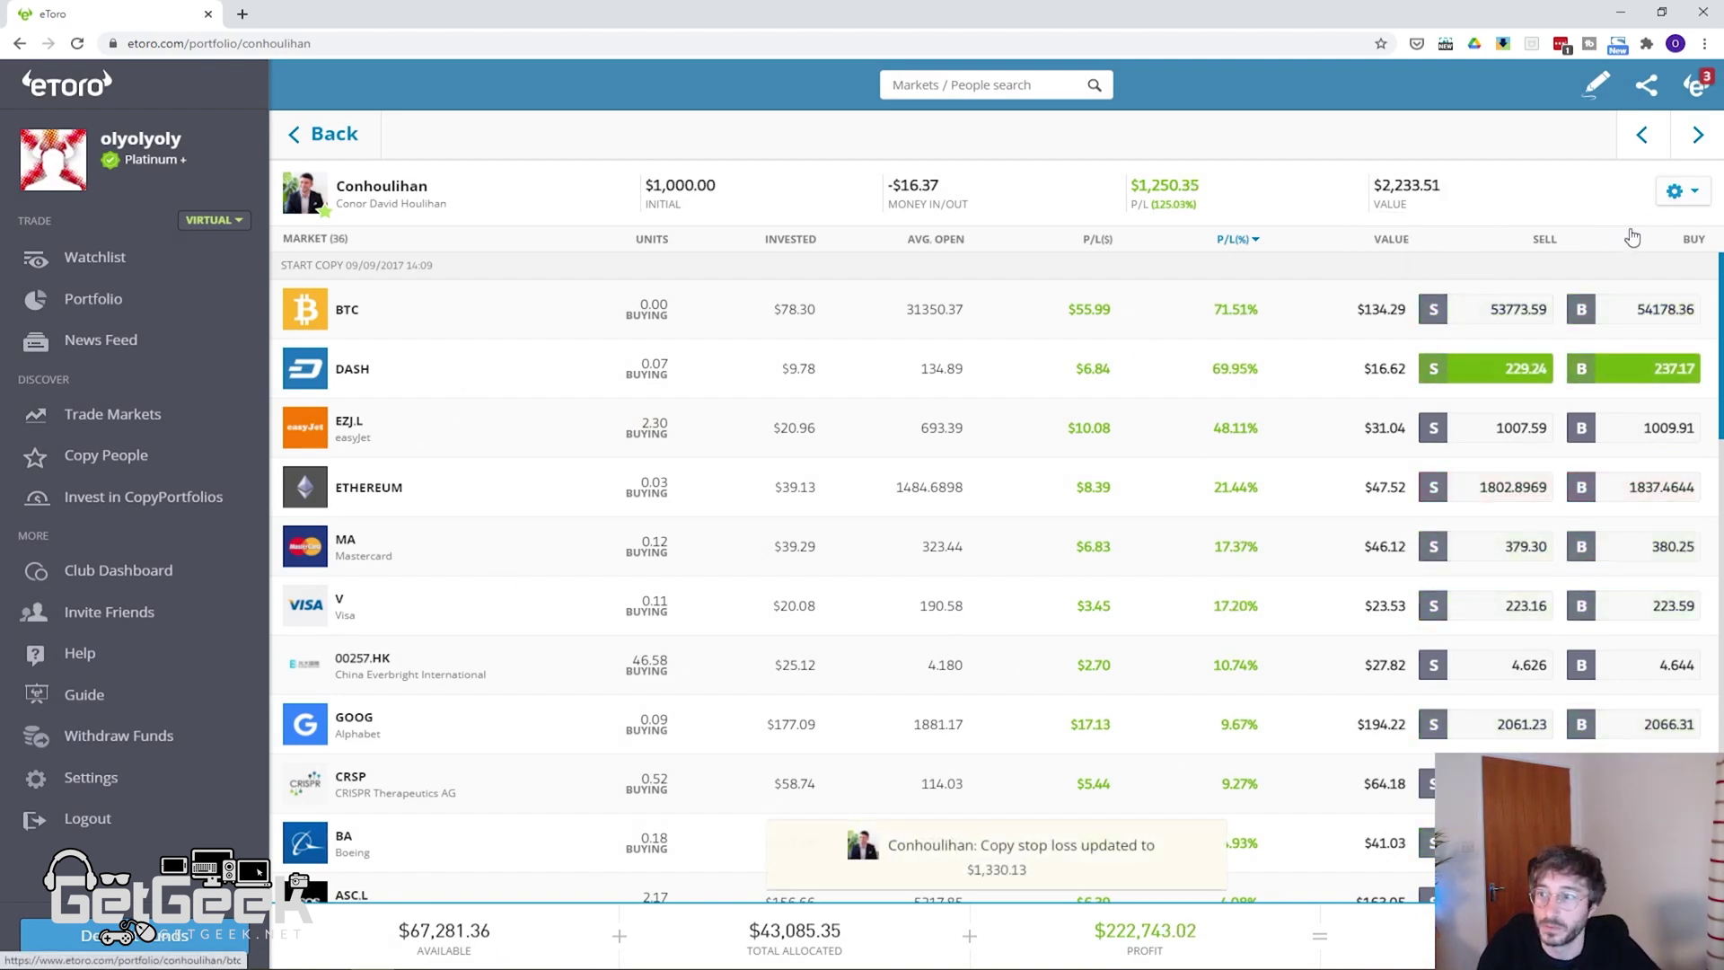
- Check whether any more funds can be removed from the copy, leaving the amount as it is
{"action": "left_click", "coordinate": [1691, 194]}
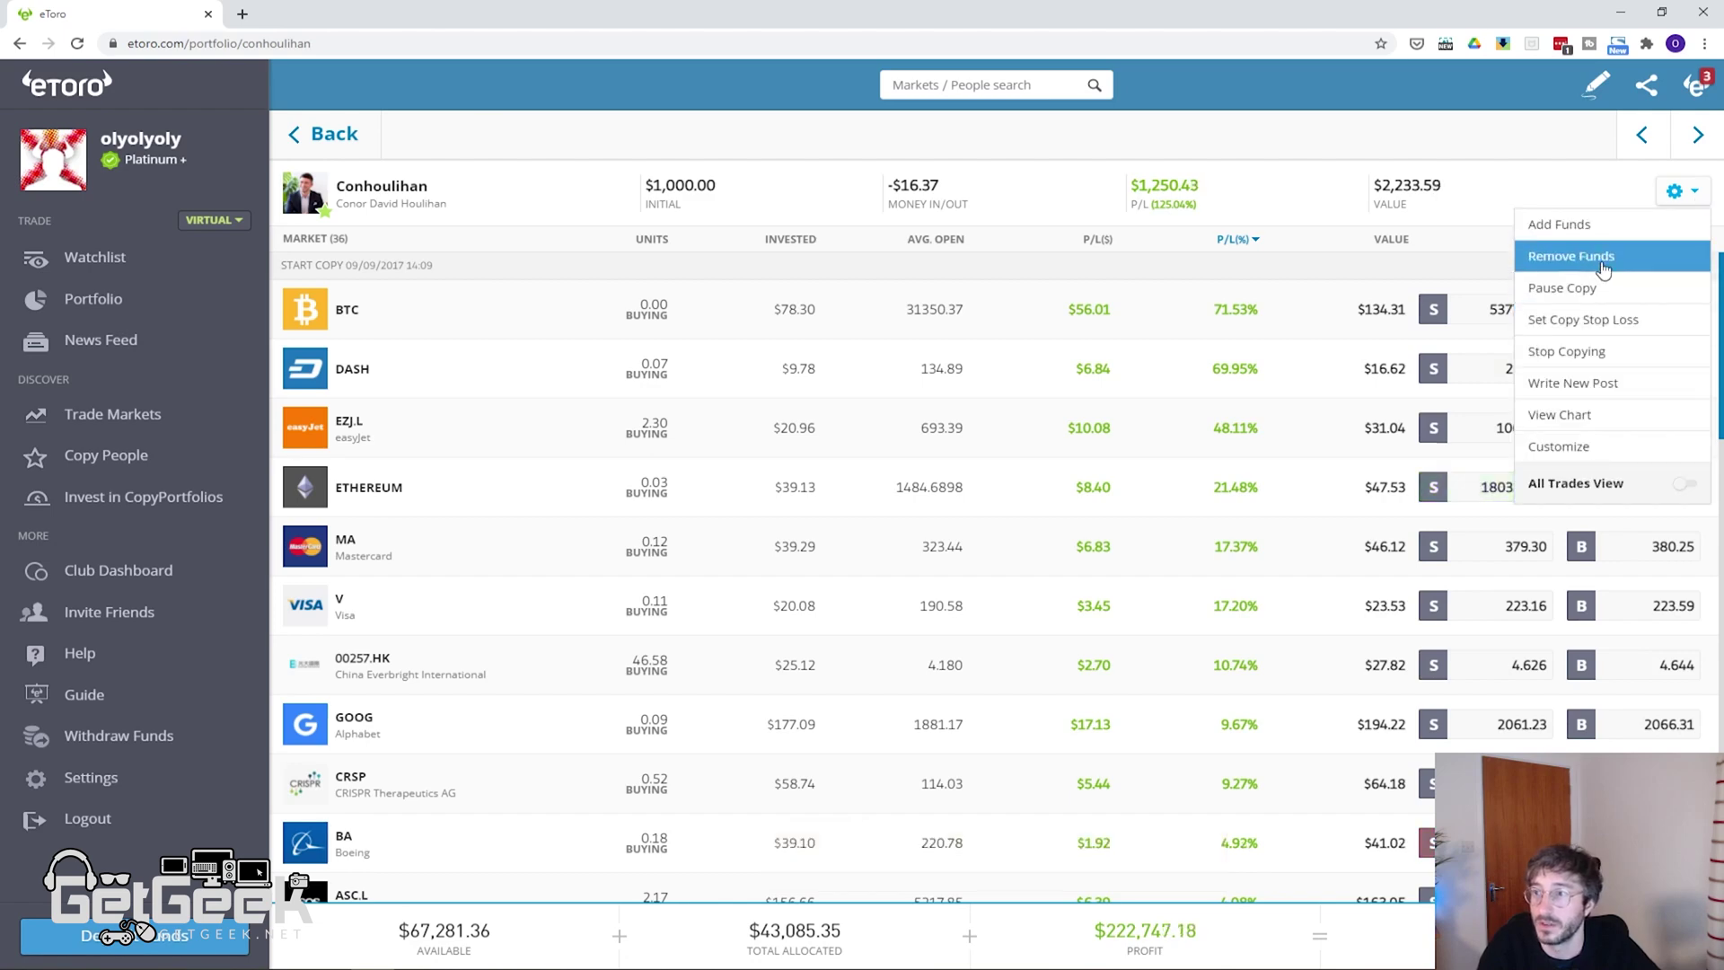
{"action": "left_click", "coordinate": [1551, 251]}
{"action": "left_click", "coordinate": [1122, 346]}
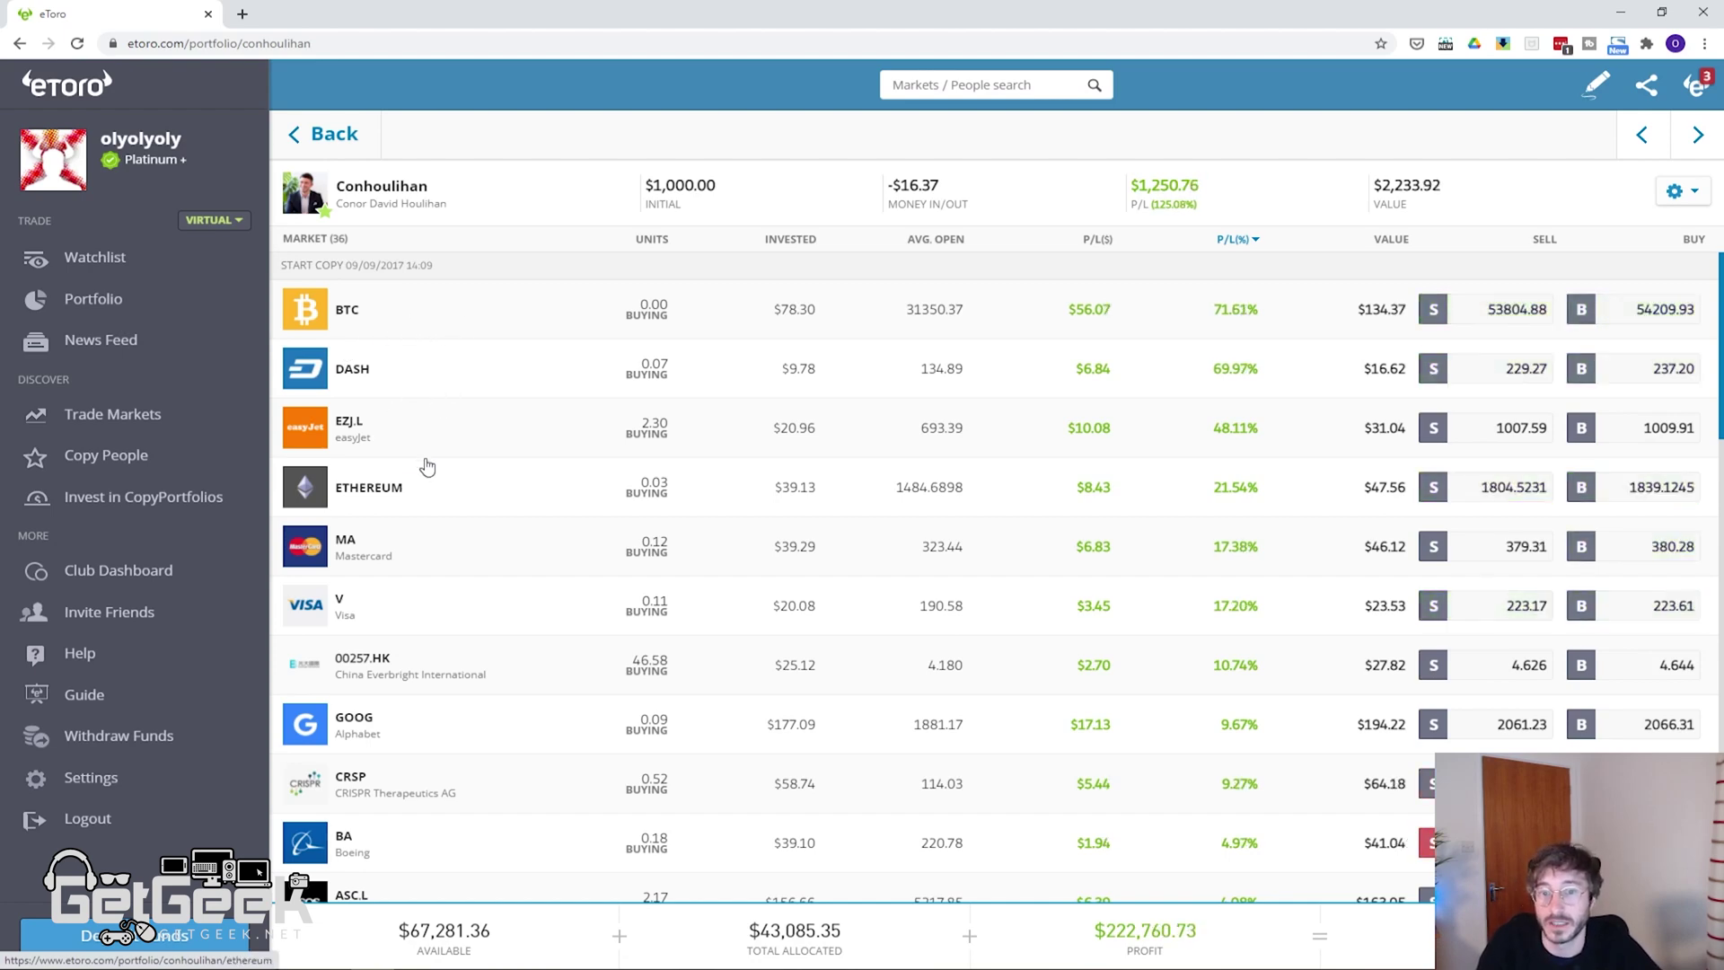
- Close the copied LMND buy trade opened on 05/03/2021 at 15:14
{"action": "scroll", "coordinate": [407, 592], "scroll_direction": "down", "scroll_amount": 15}
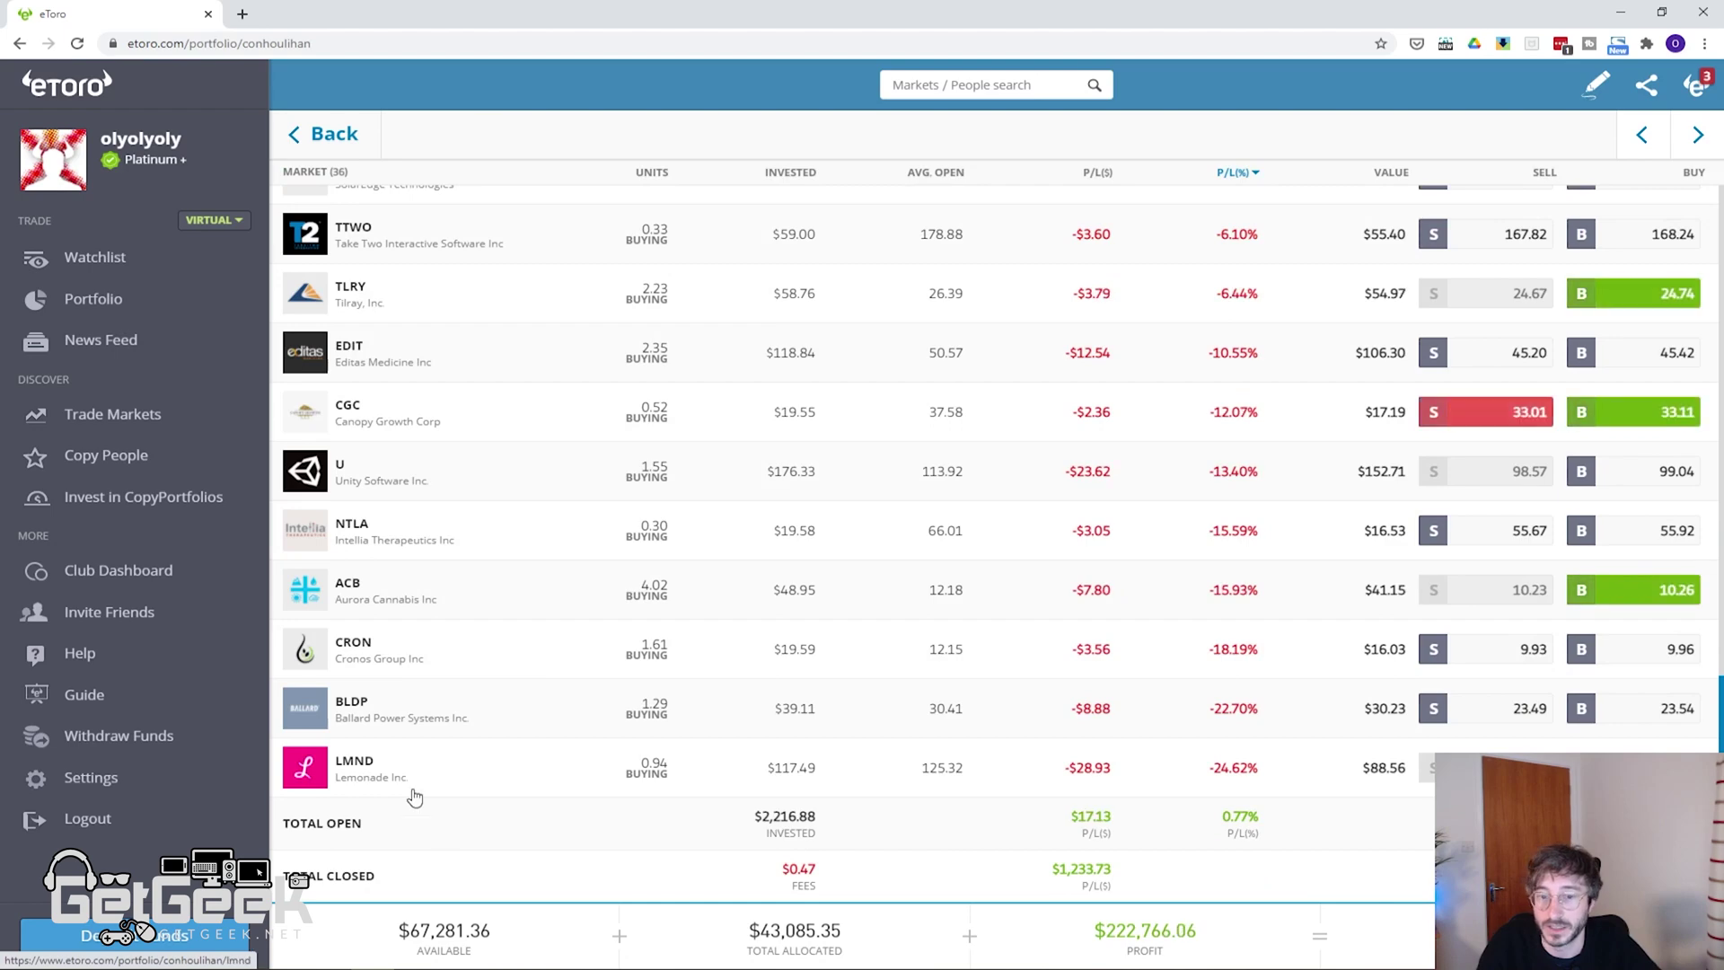
{"action": "left_click", "coordinate": [419, 781]}
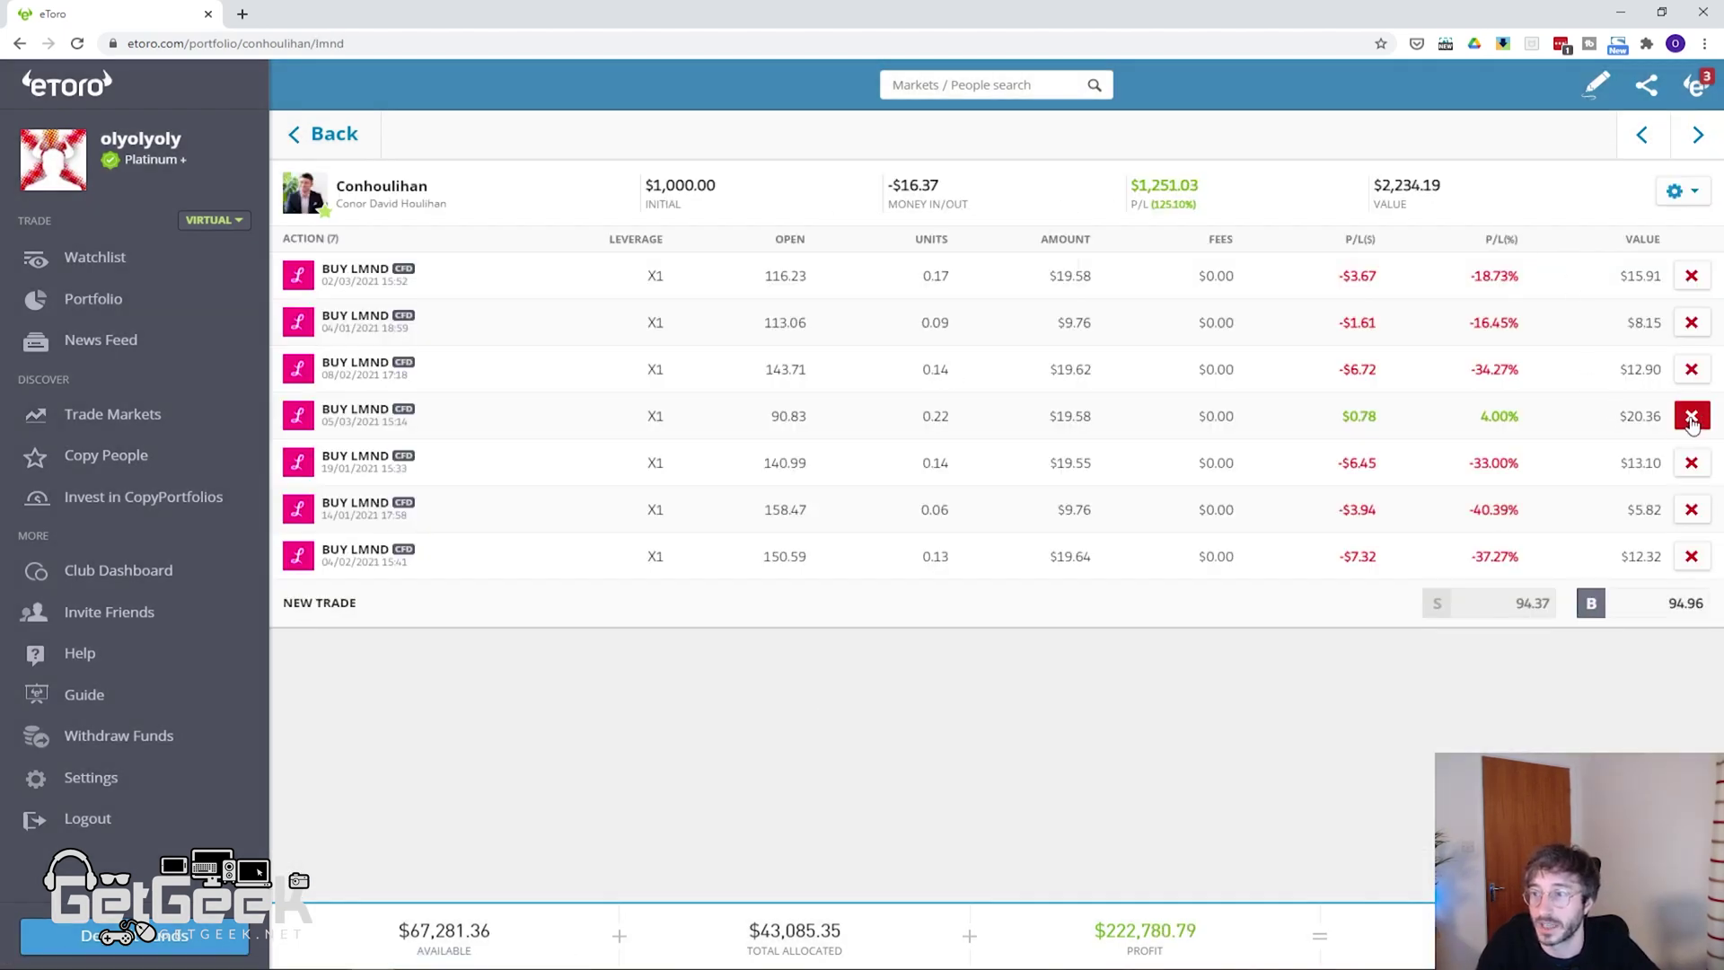
{"action": "left_click", "coordinate": [1691, 417]}
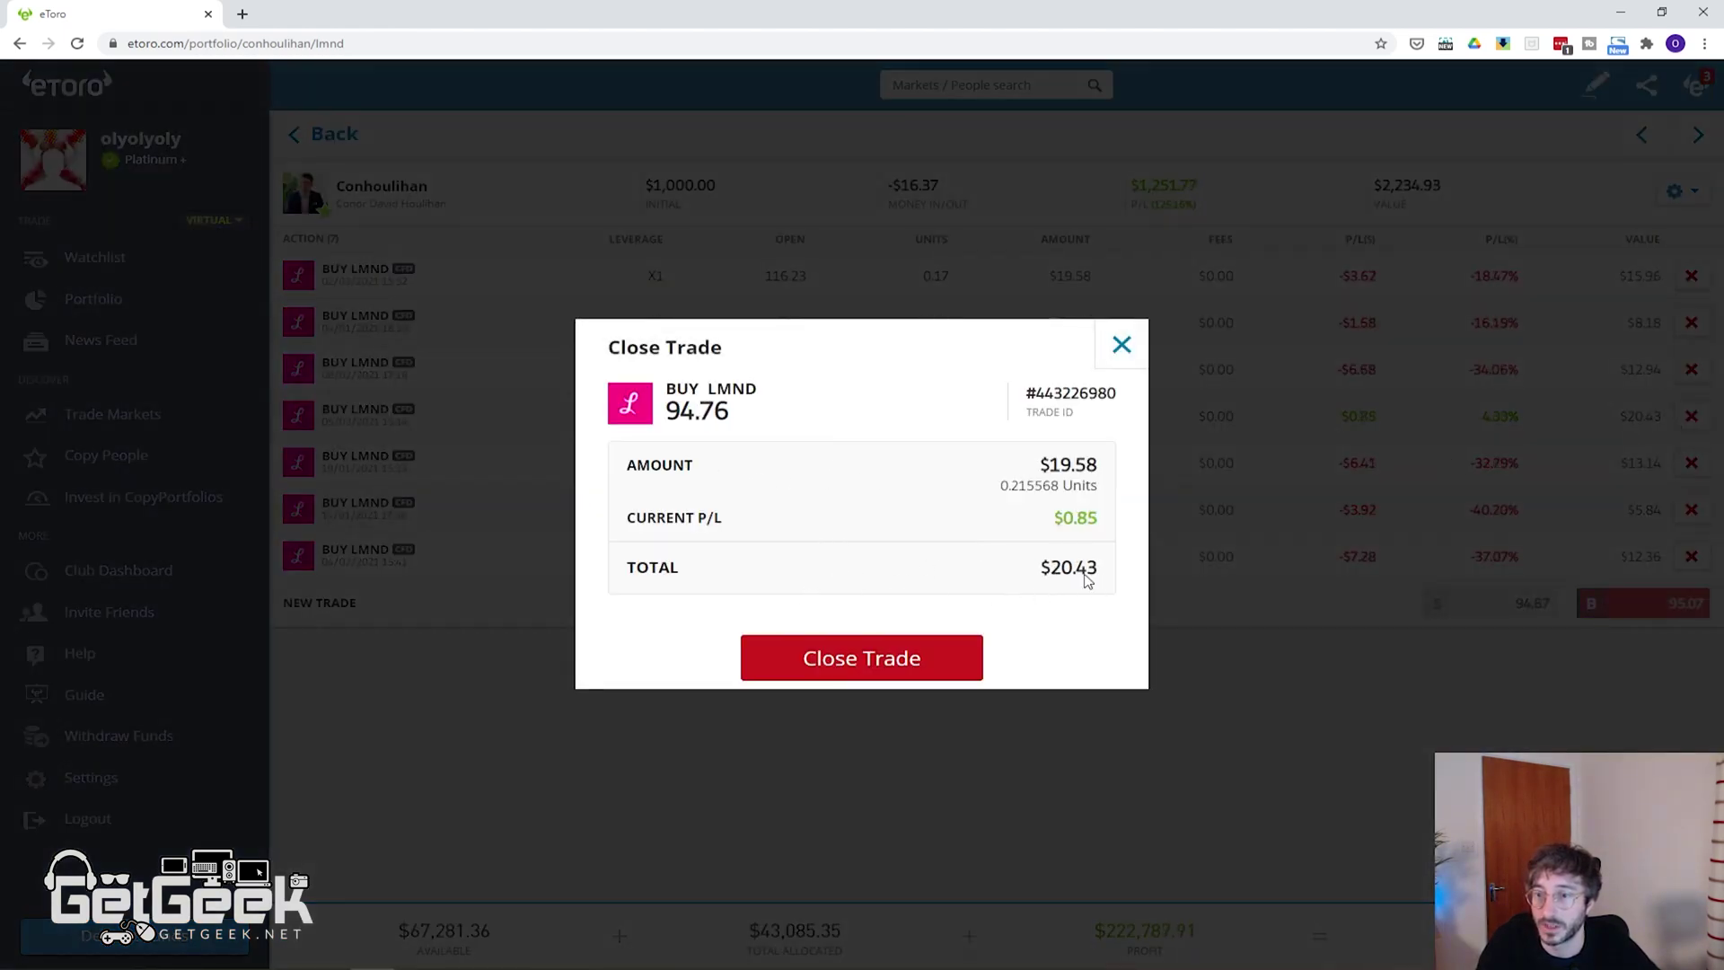
{"action": "left_click", "coordinate": [922, 662]}
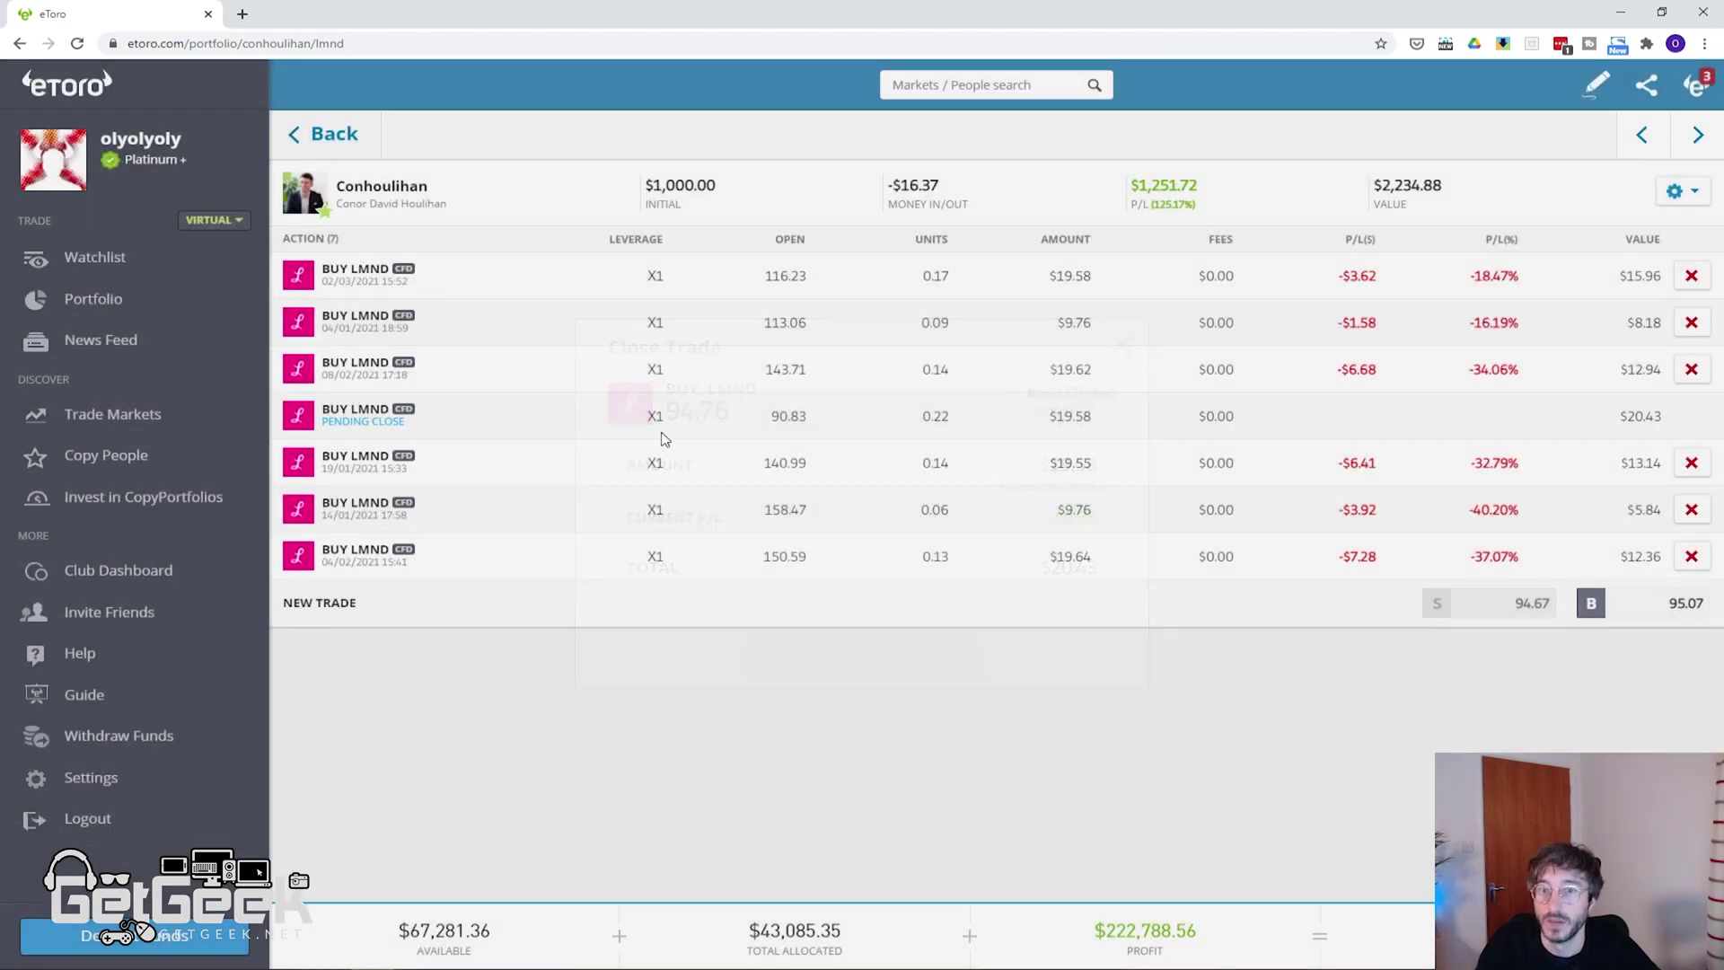
- Return to the copied trader's portfolio and remove $20.42 of funds from the copy
{"action": "left_click", "coordinate": [350, 137]}
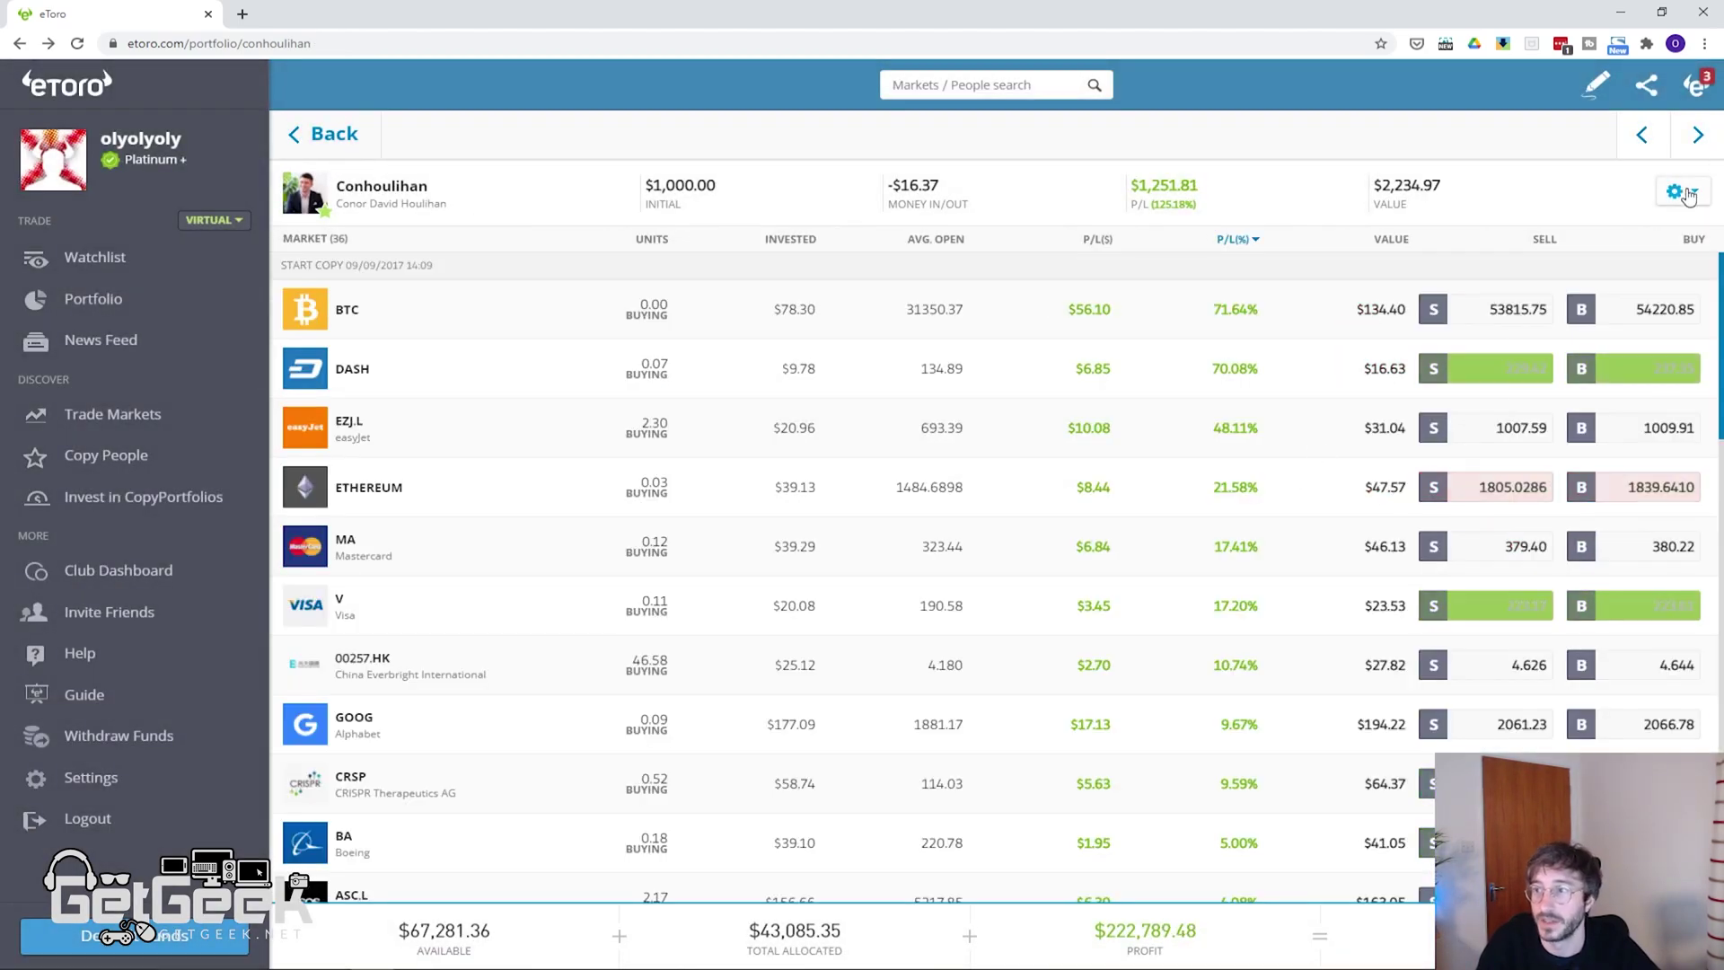
{"action": "left_click", "coordinate": [1688, 194]}
{"action": "left_click", "coordinate": [1511, 282]}
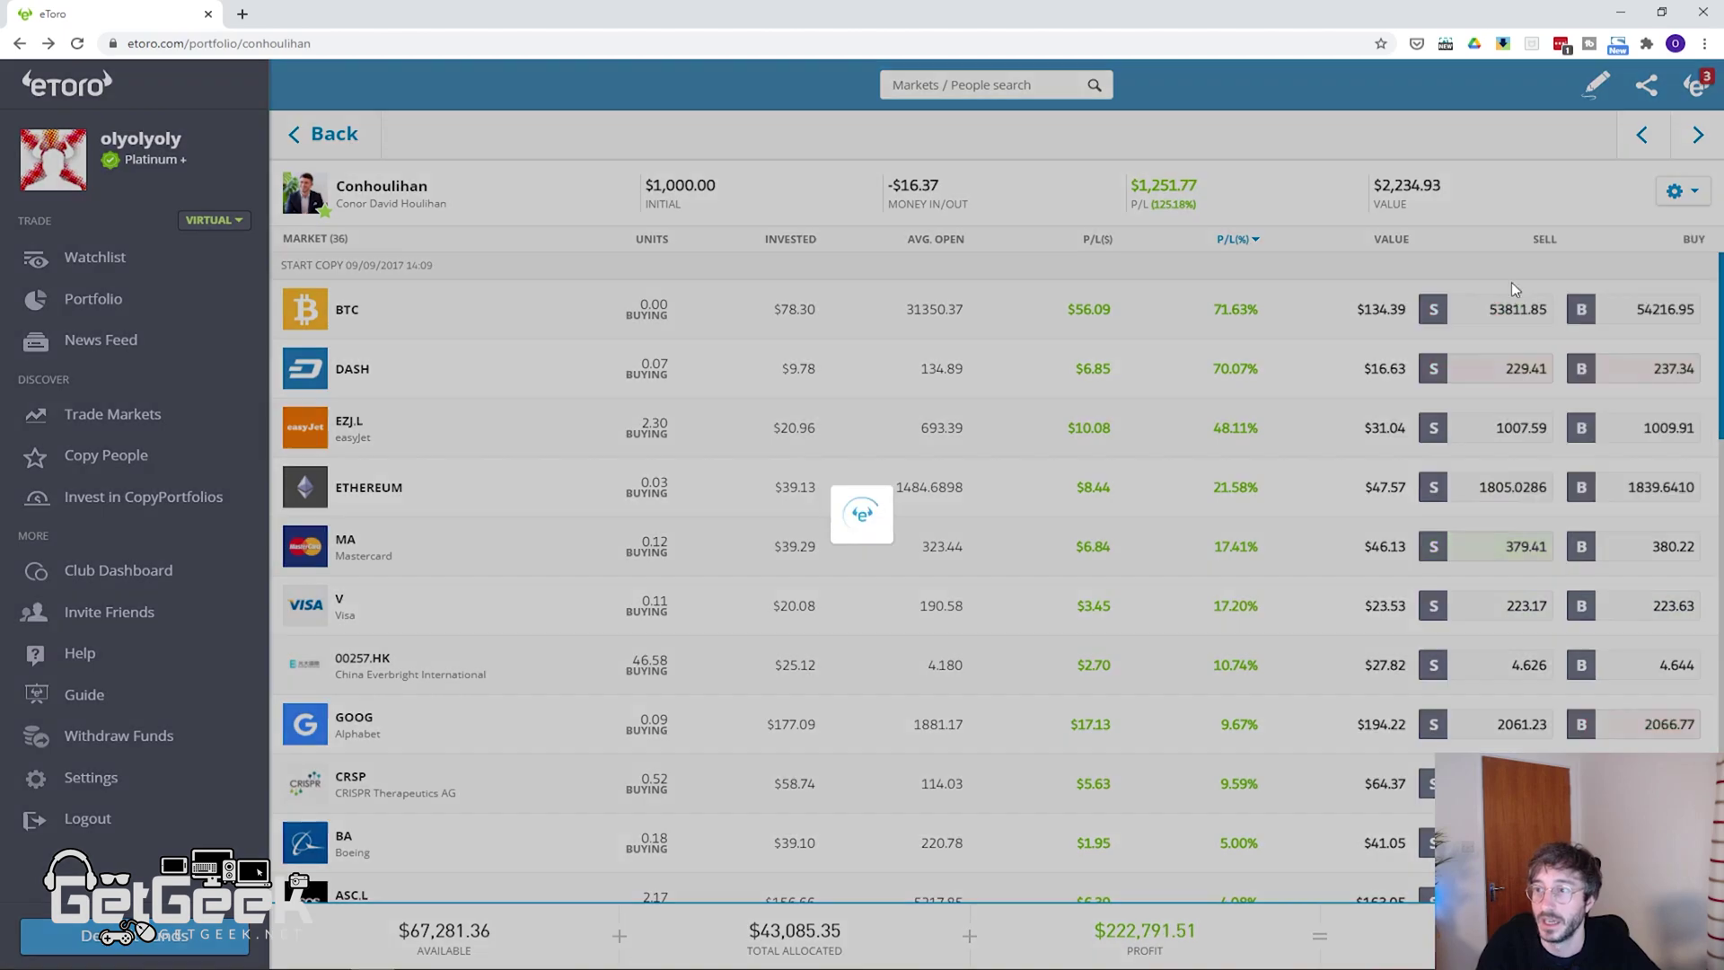
{"action": "type", "text": "20.43"}
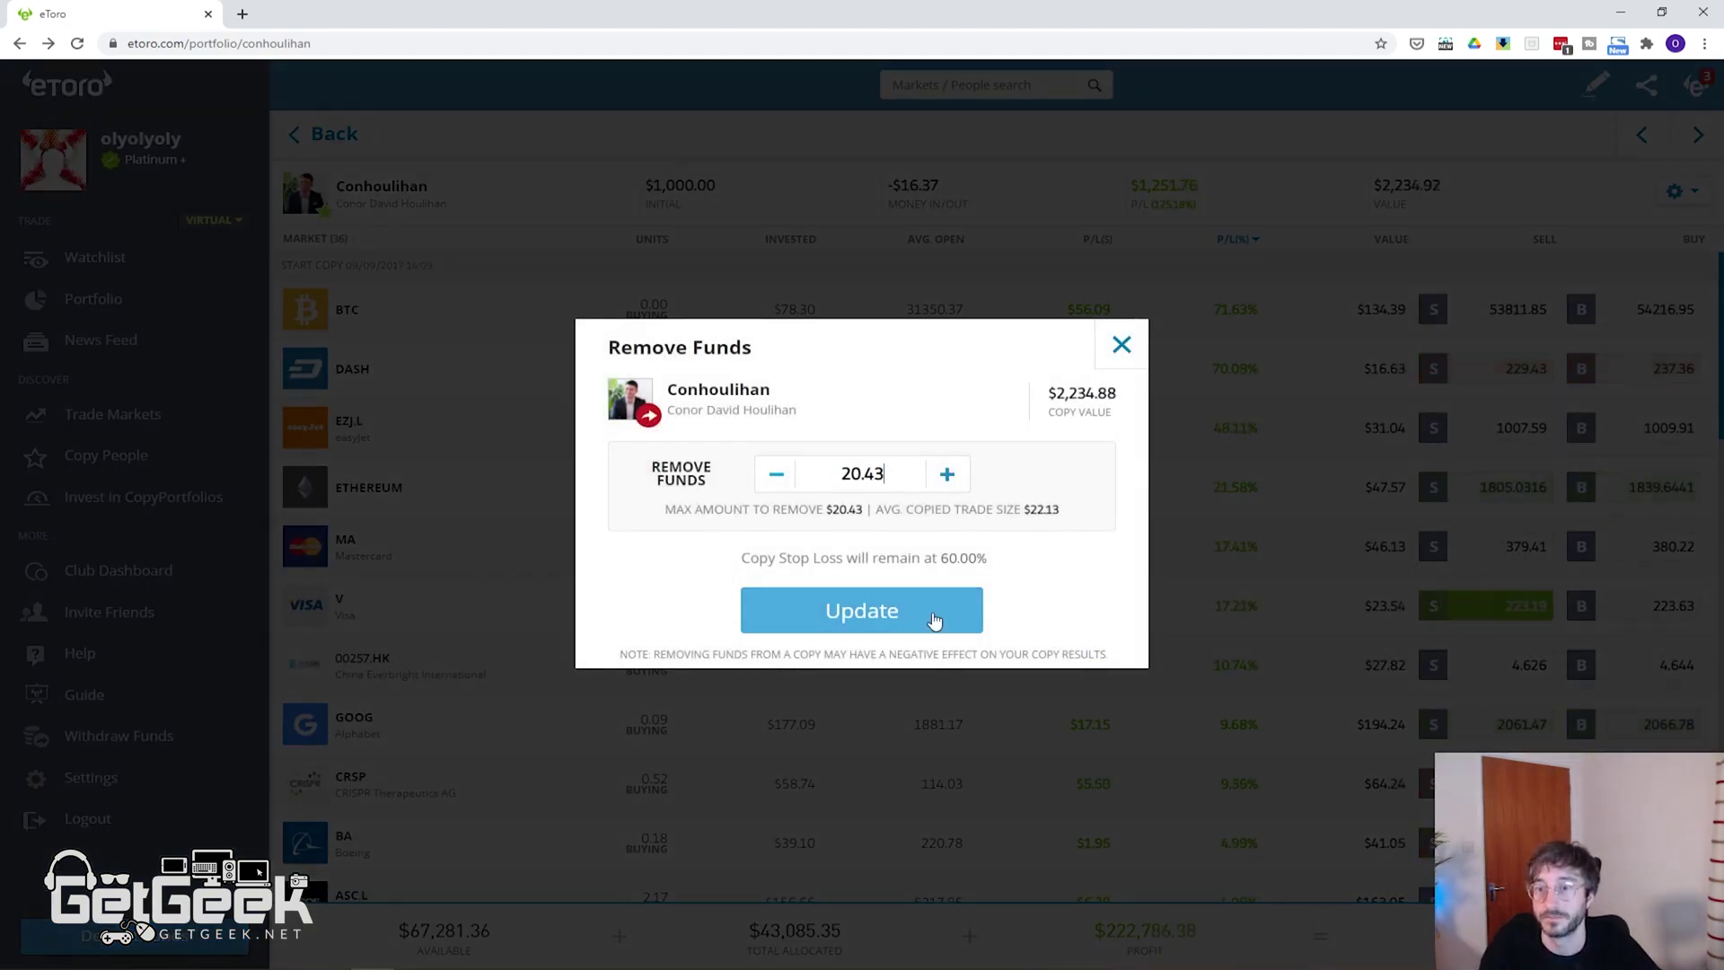
{"action": "left_click", "coordinate": [932, 614]}
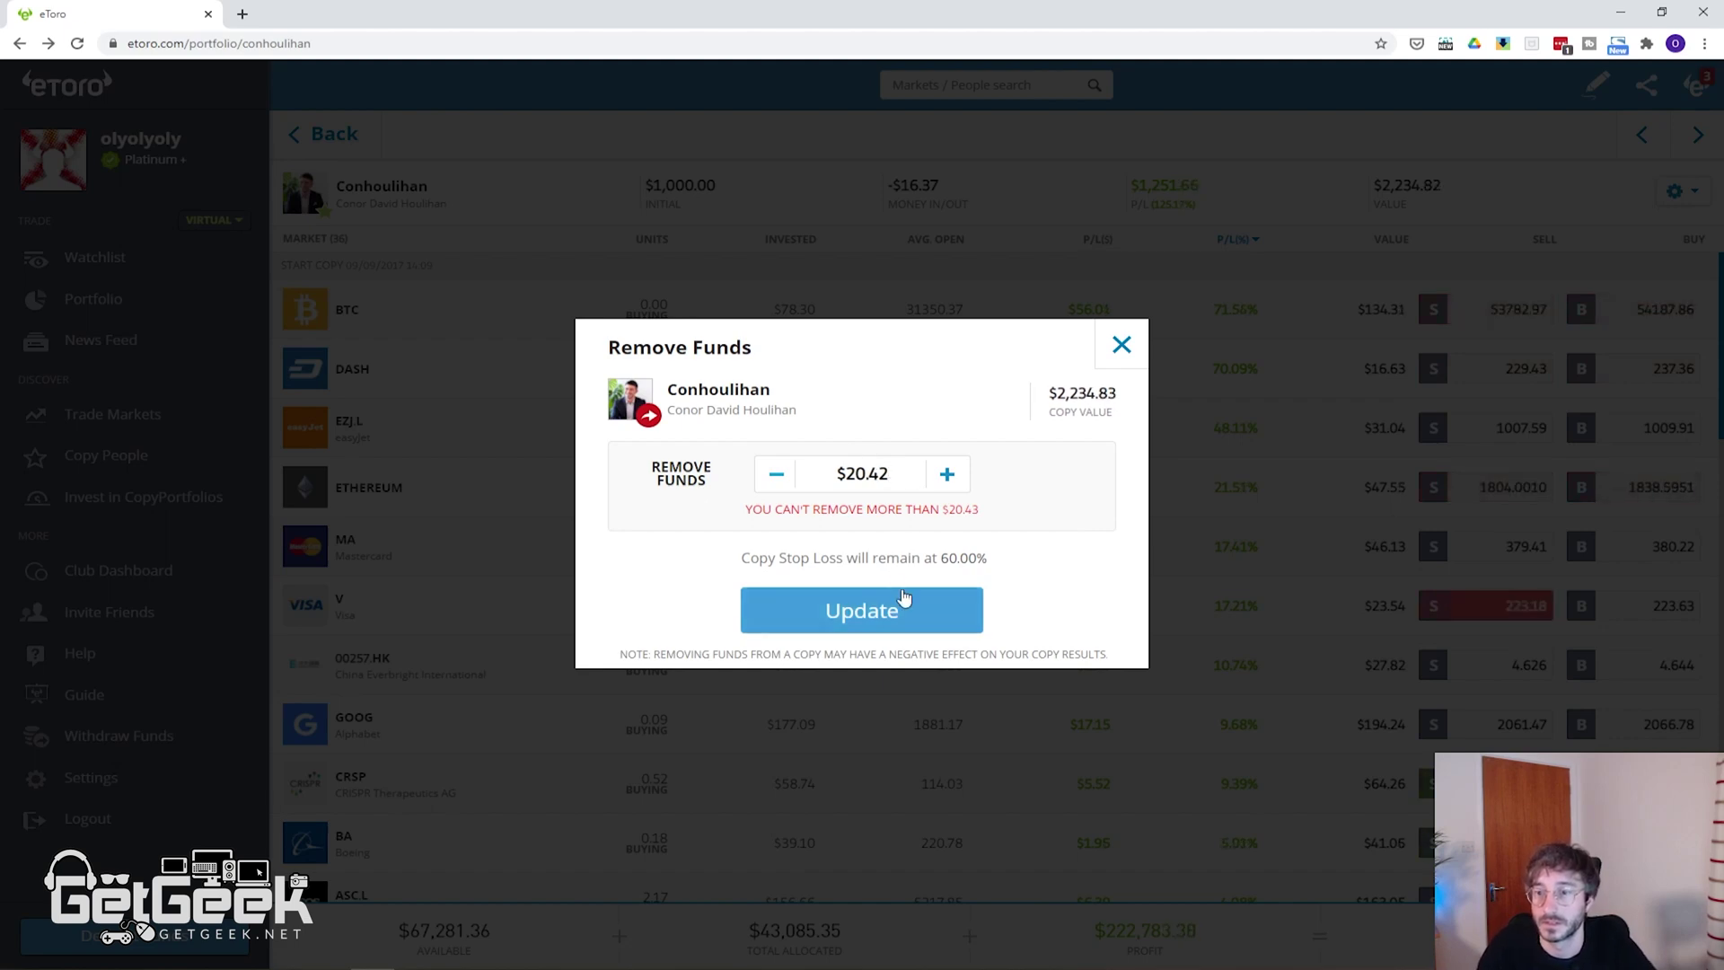
{"action": "left_click", "coordinate": [885, 608]}
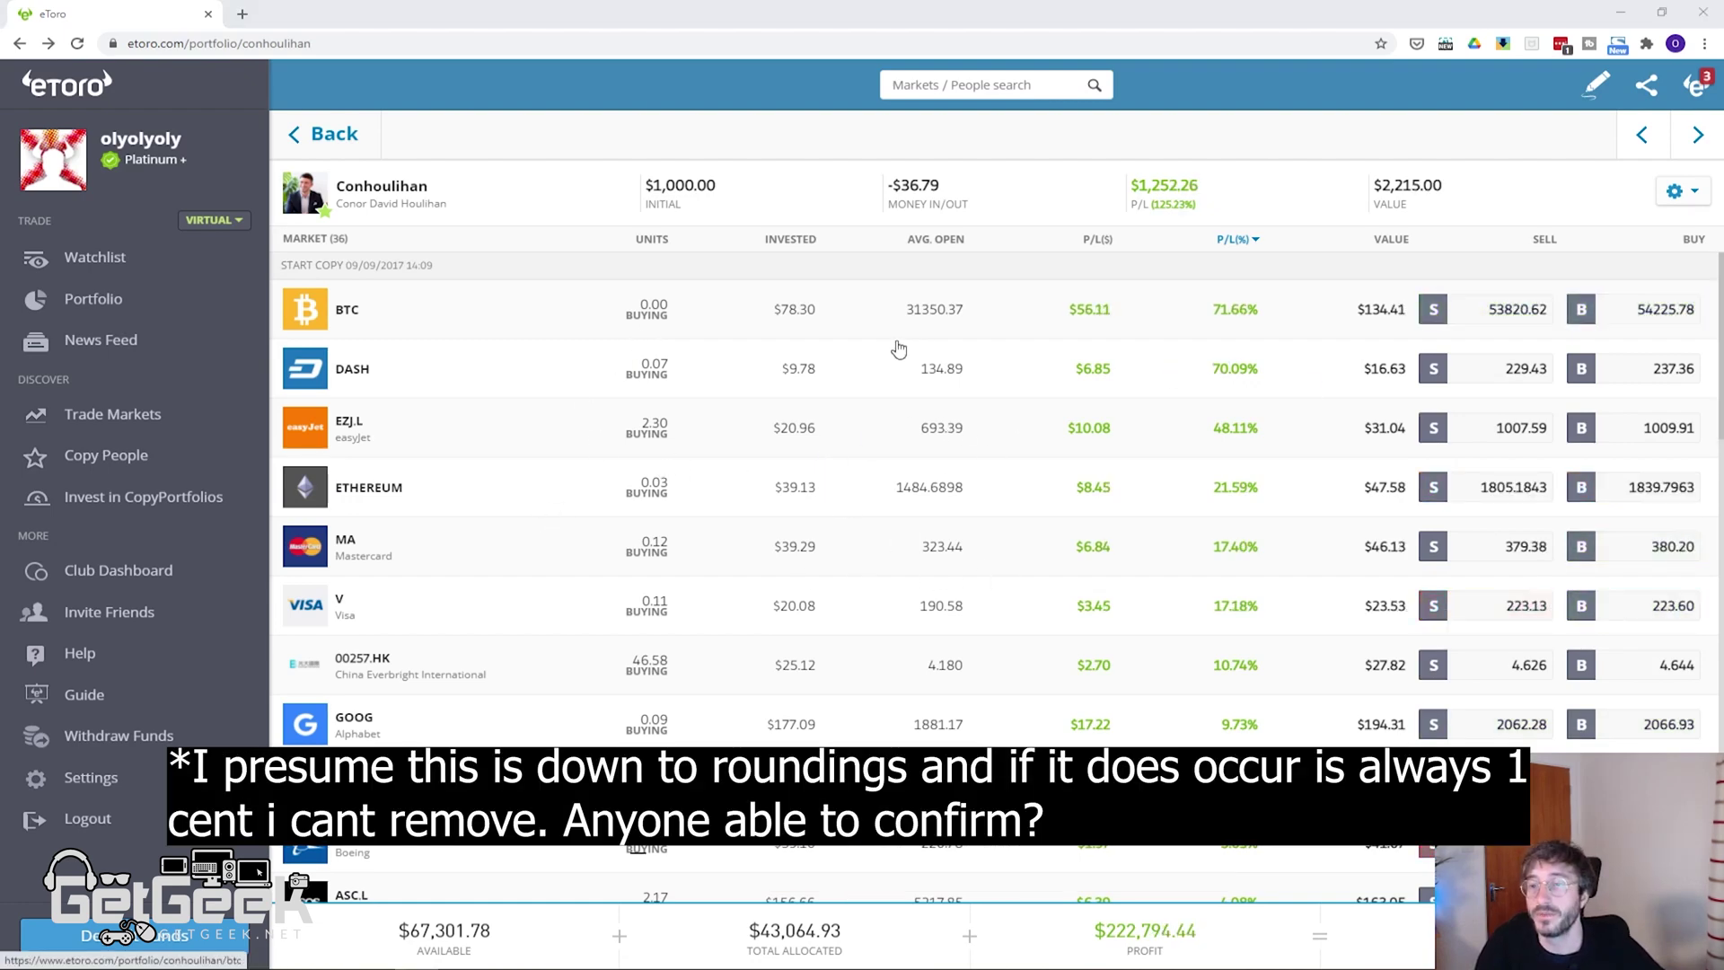
- Pause the copy of this trader so that no new trades are opened
{"action": "scroll", "coordinate": [423, 423], "scroll_direction": "down", "scroll_amount": 15}
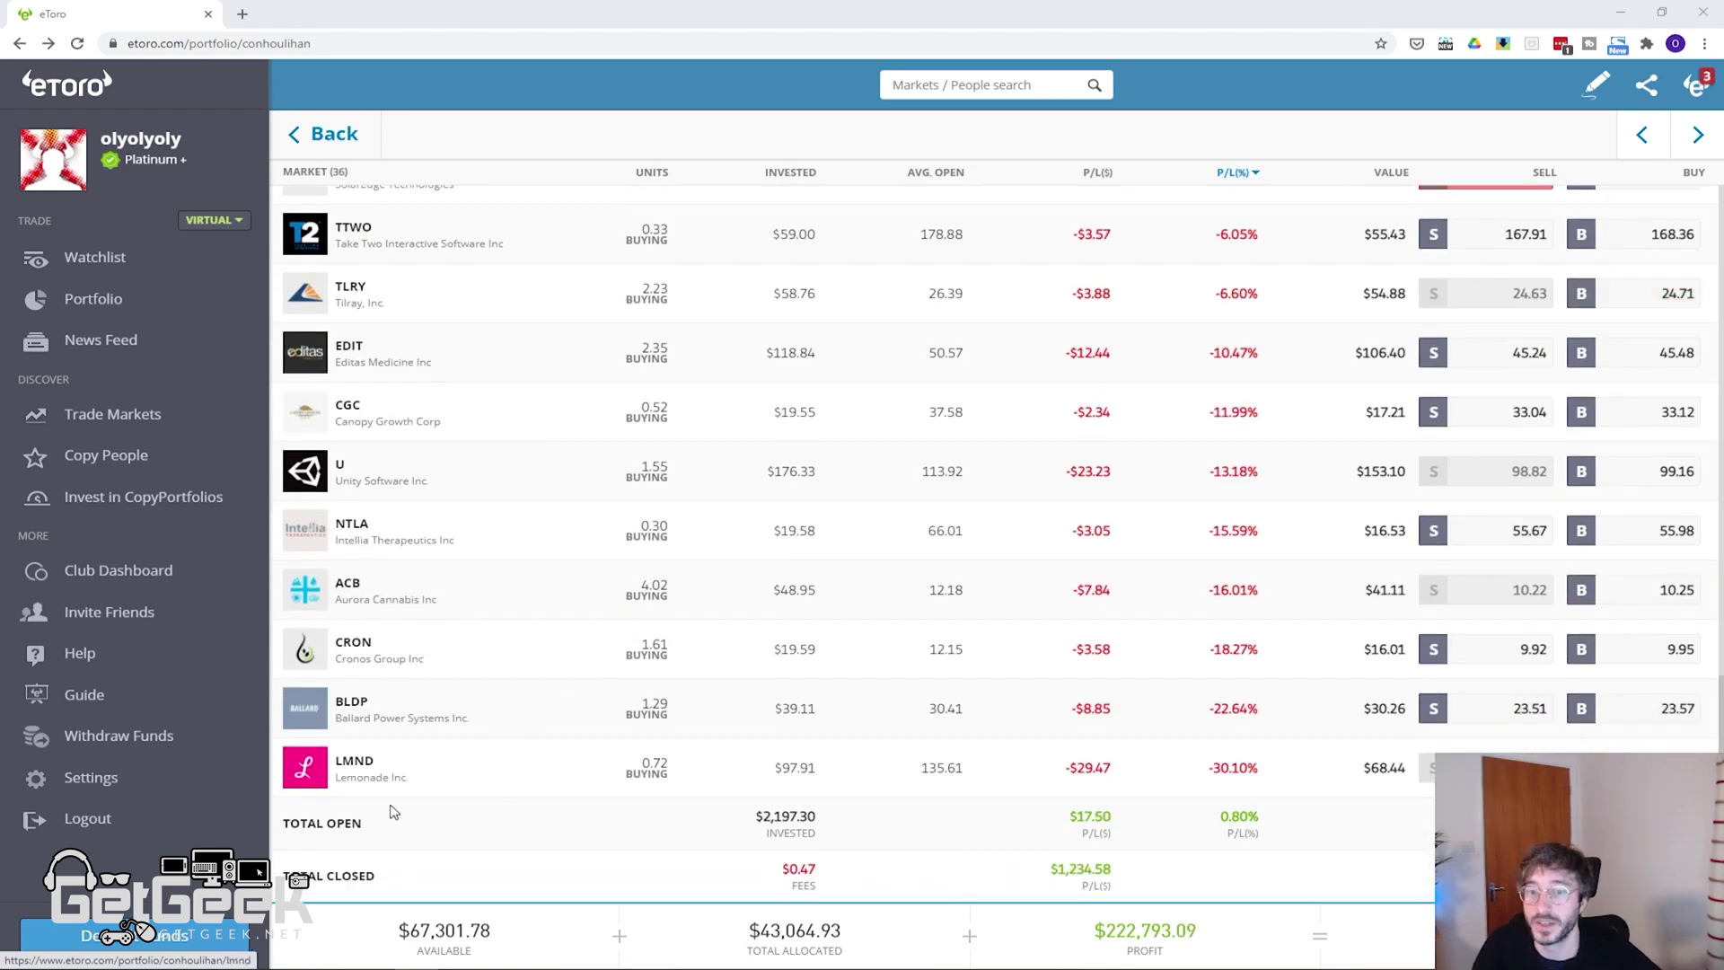
{"action": "scroll", "coordinate": [466, 718], "scroll_direction": "up", "scroll_amount": 7}
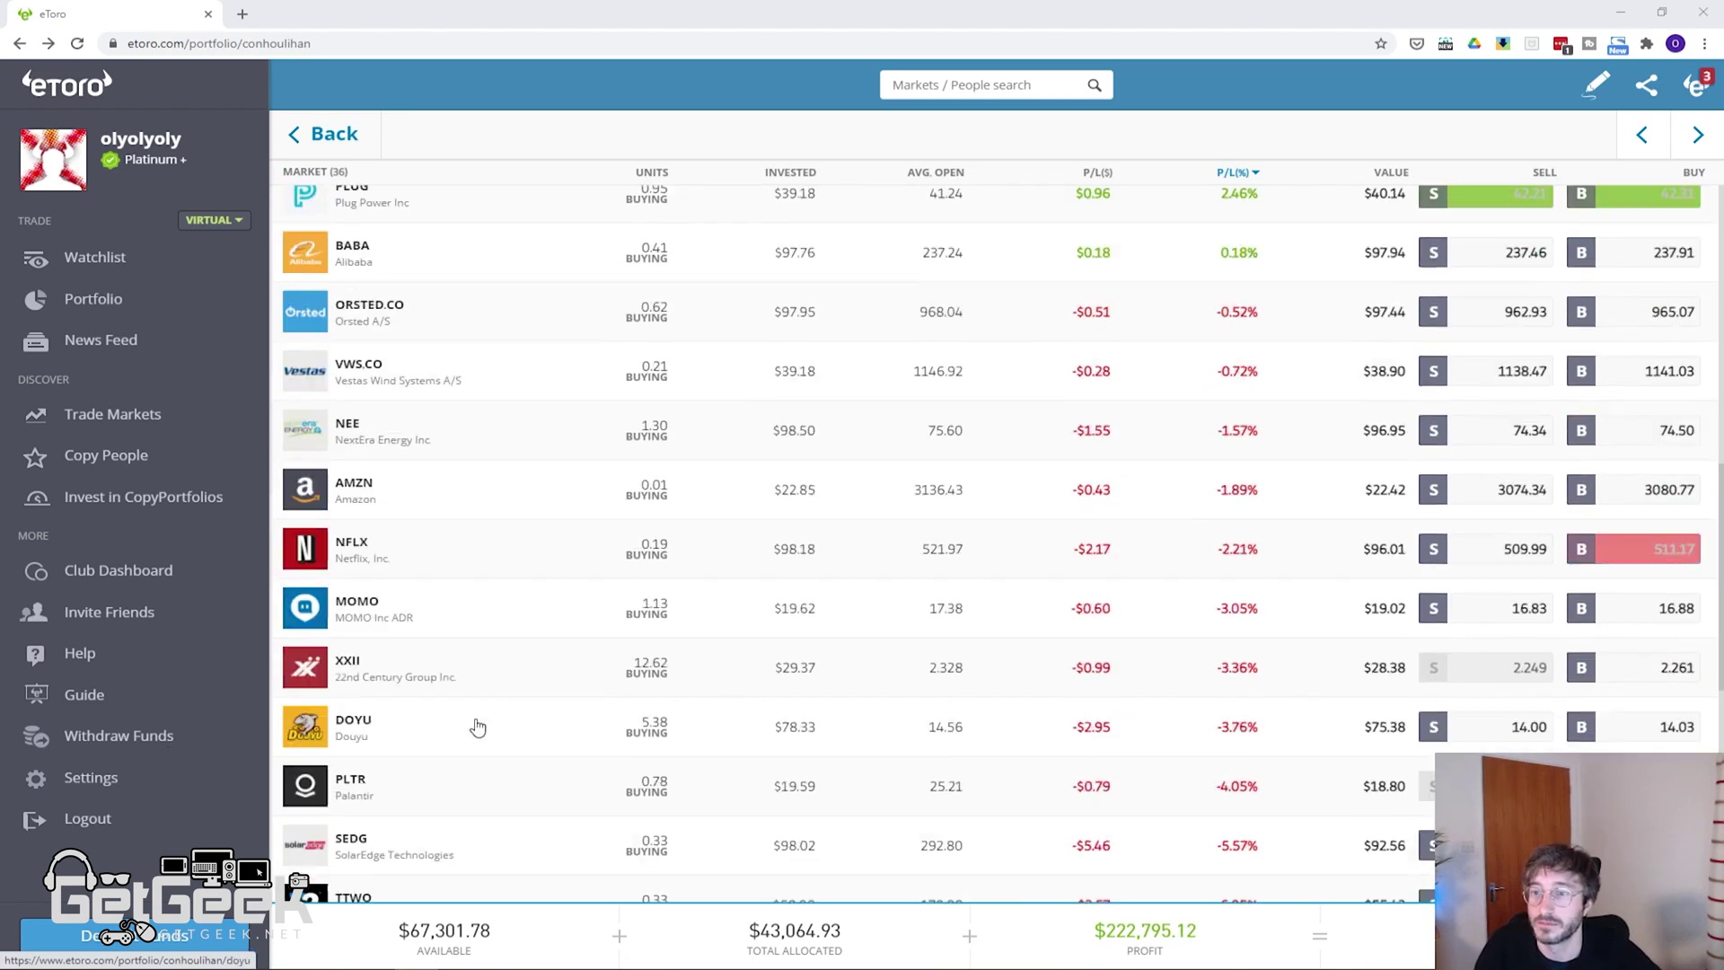
{"action": "scroll", "coordinate": [477, 727], "scroll_direction": "up", "scroll_amount": 8}
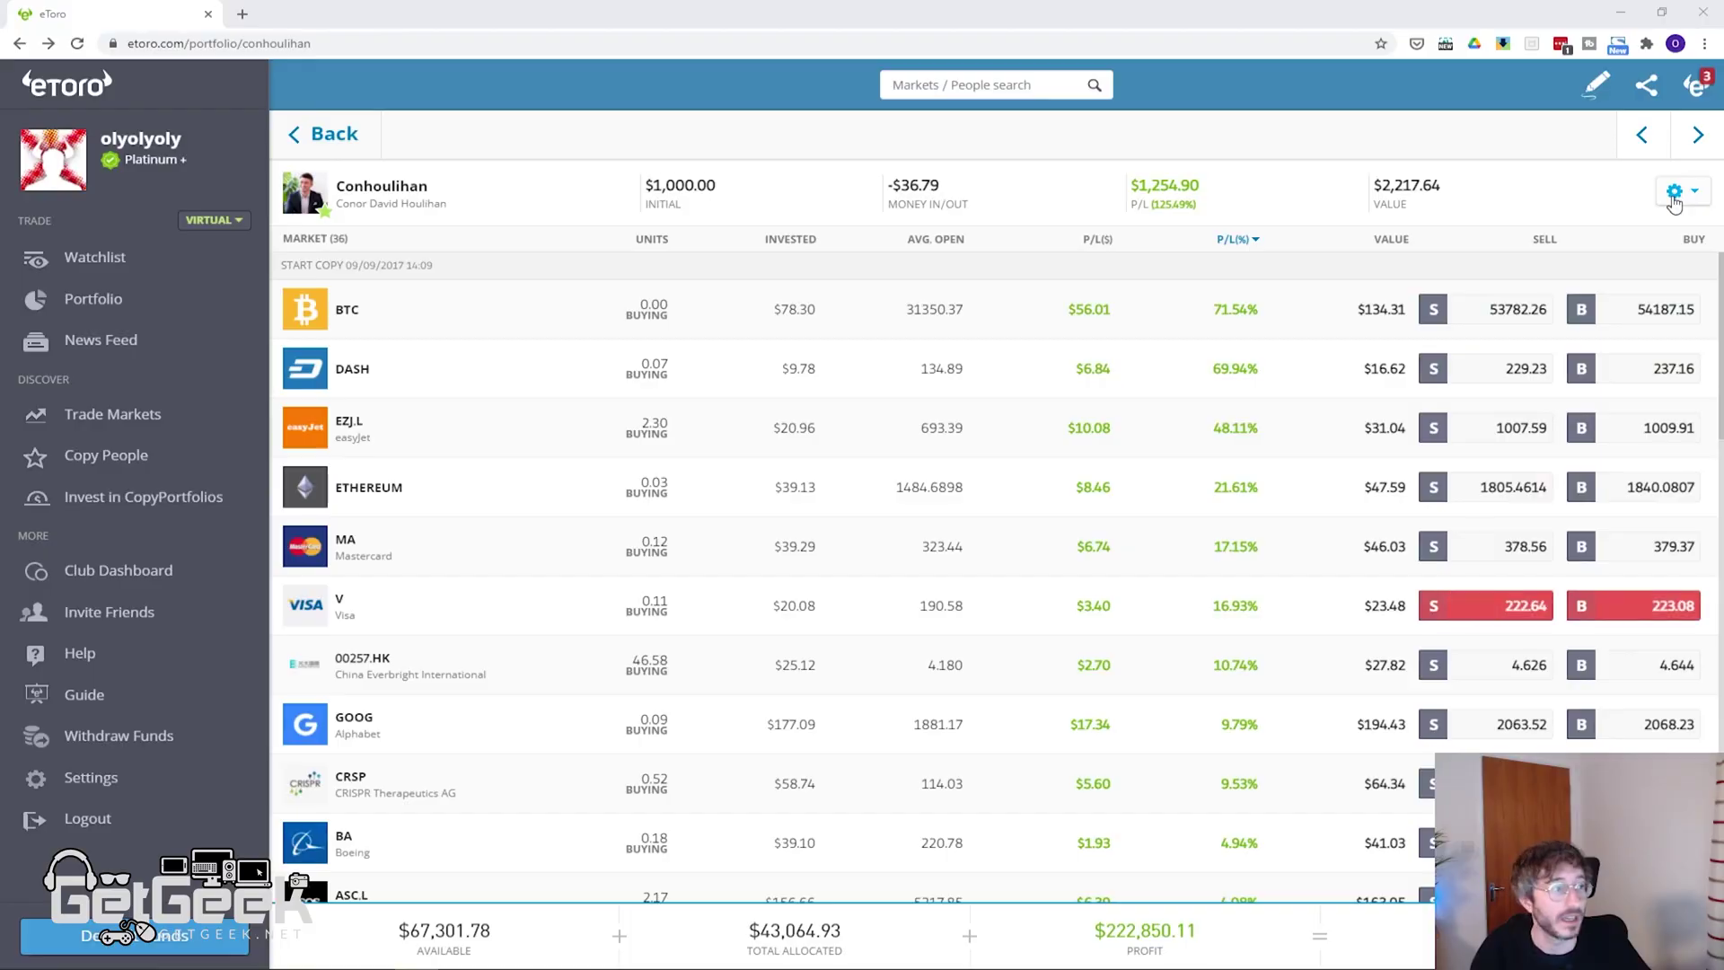
{"action": "left_click", "coordinate": [1681, 190]}
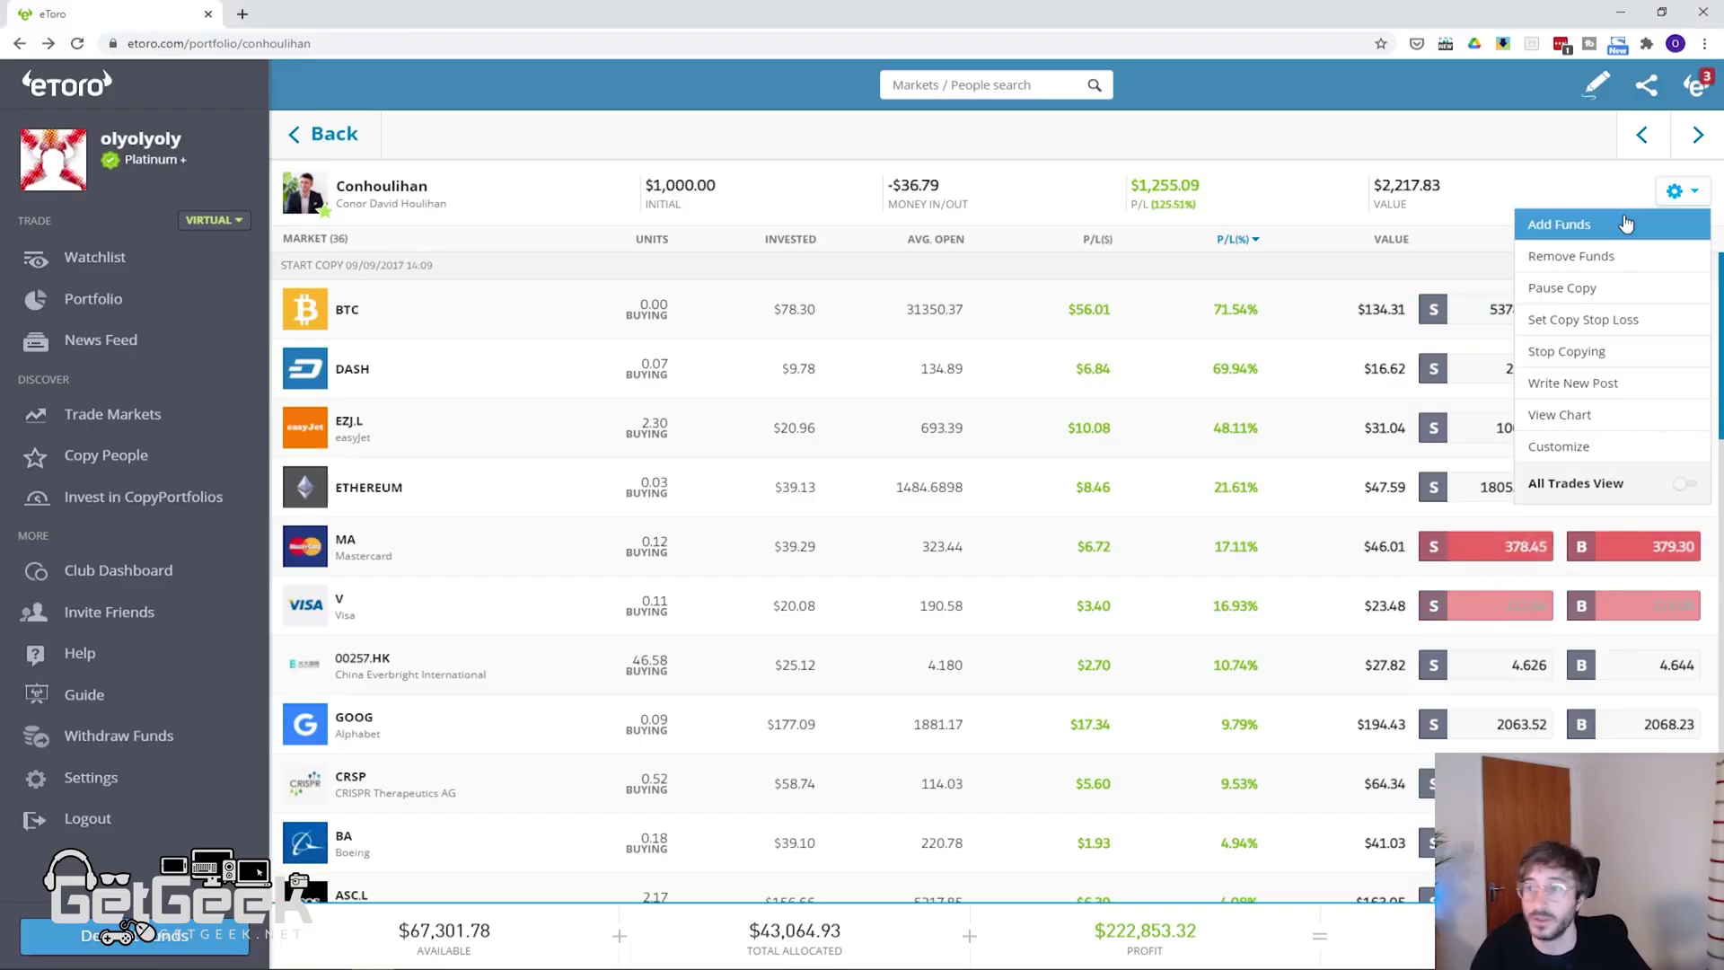
{"action": "left_click", "coordinate": [1562, 289]}
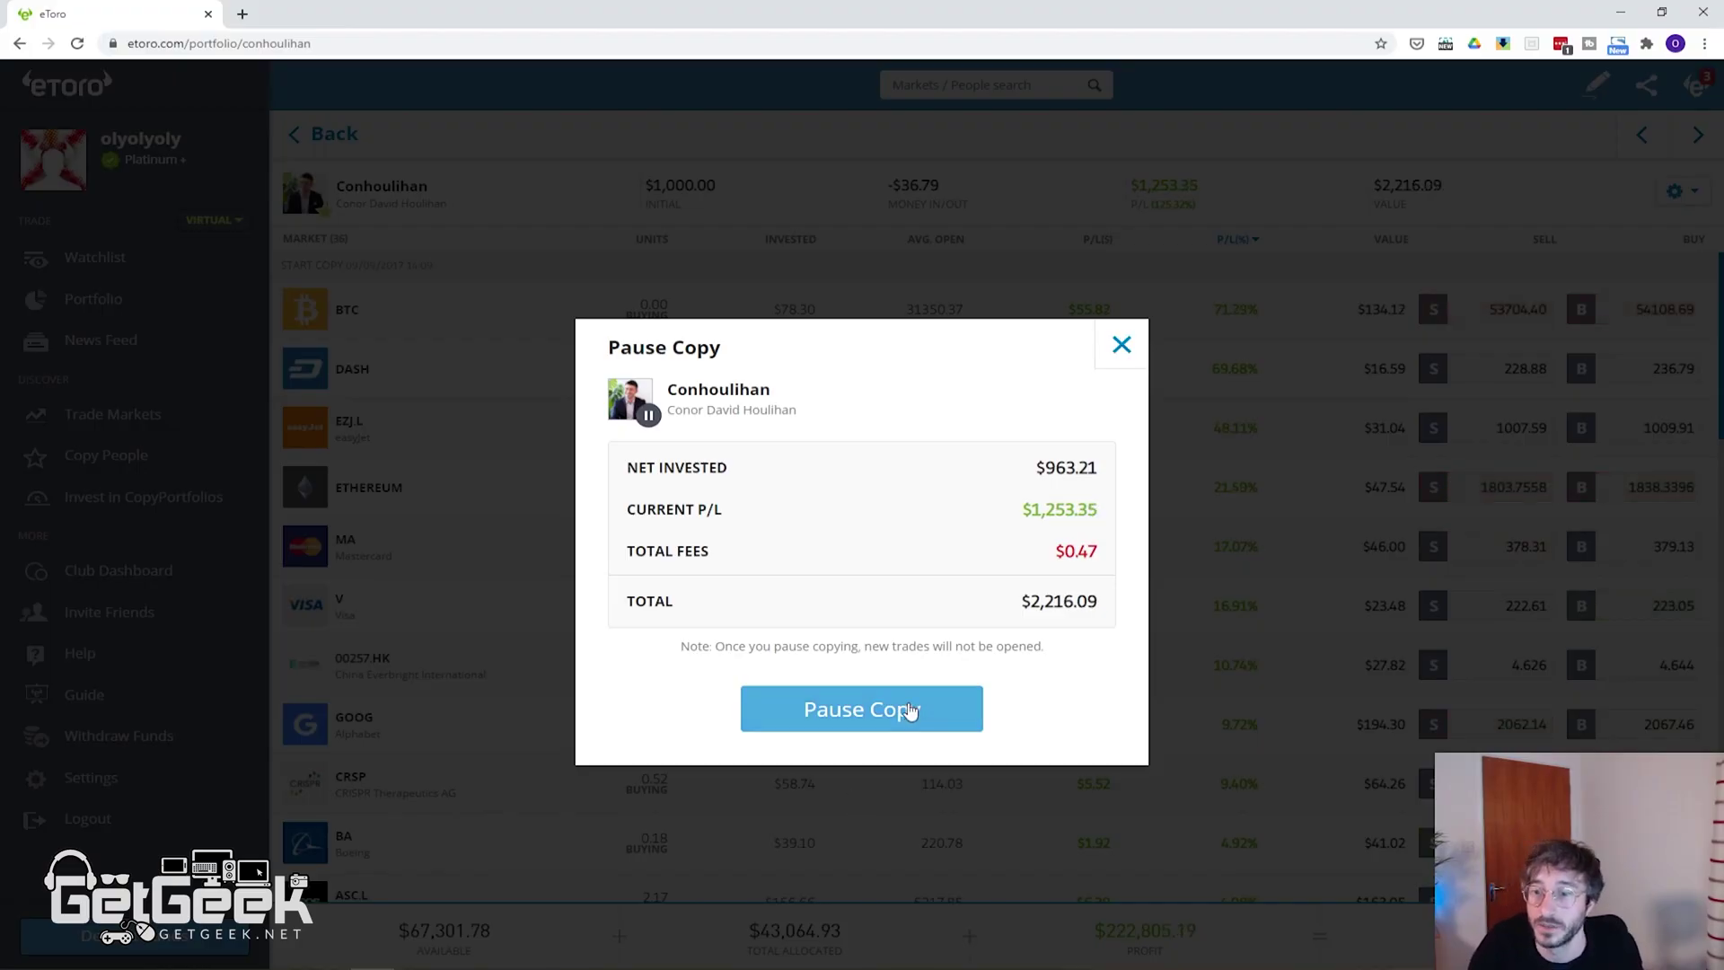
{"action": "left_click", "coordinate": [904, 710]}
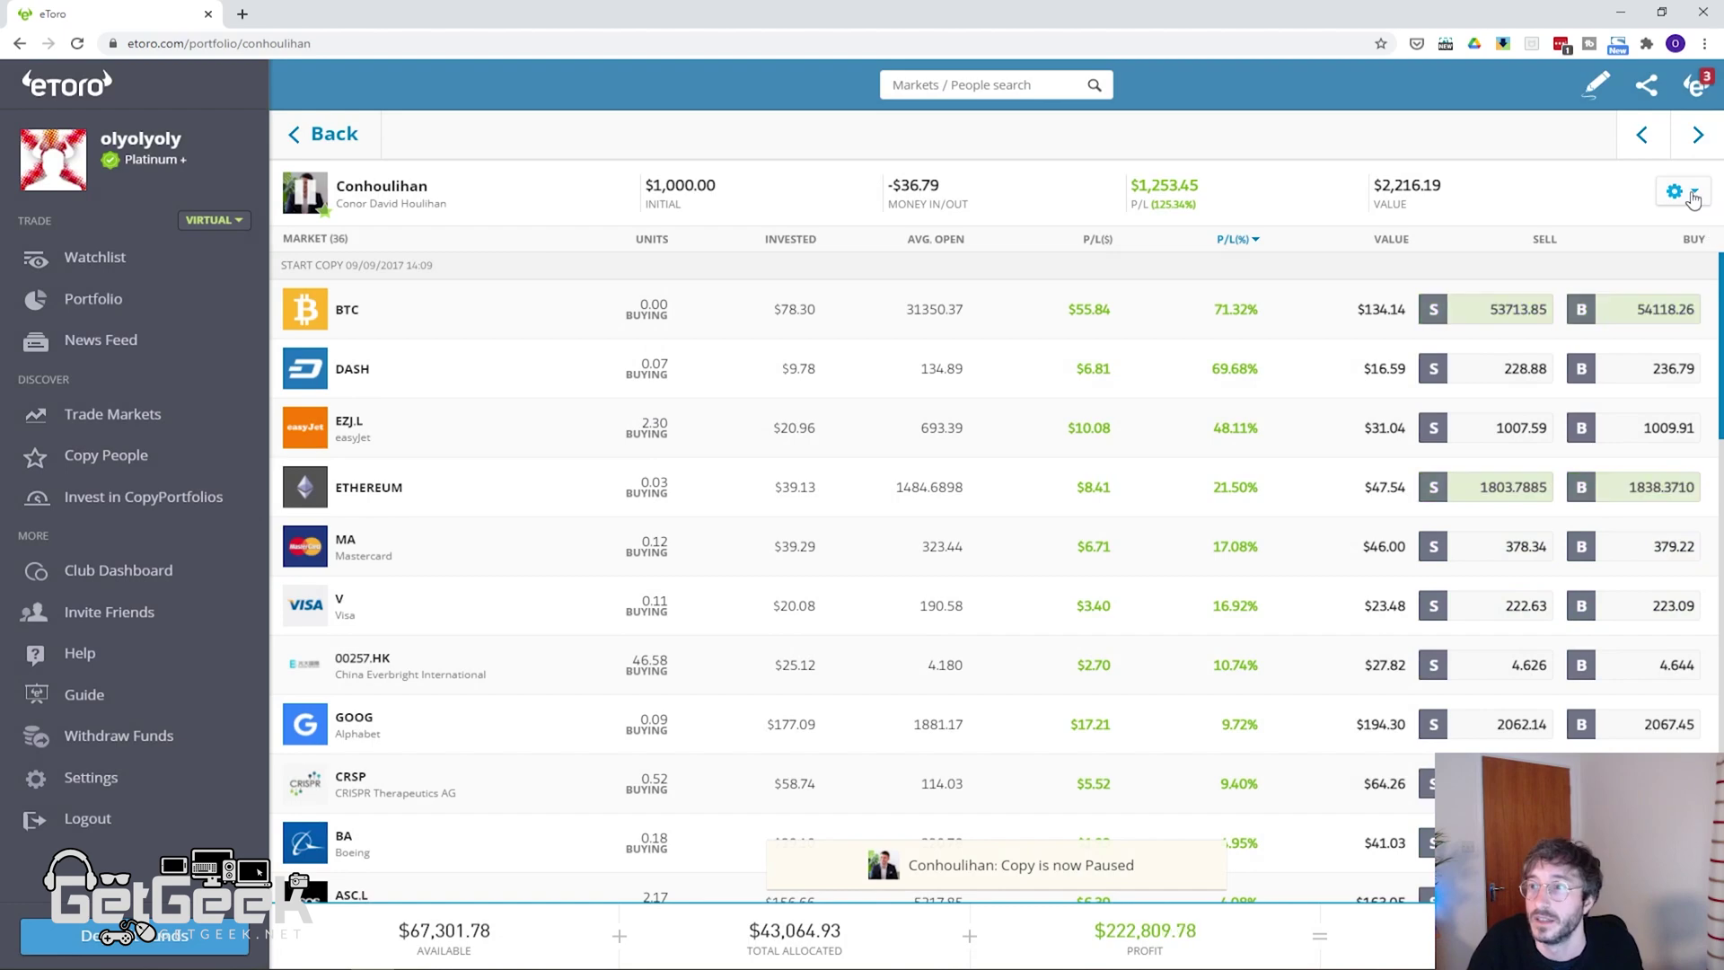
- Check the amount that can be removed from the paused copy, without removing any funds
{"action": "left_click", "coordinate": [1677, 191]}
{"action": "left_click", "coordinate": [1607, 256]}
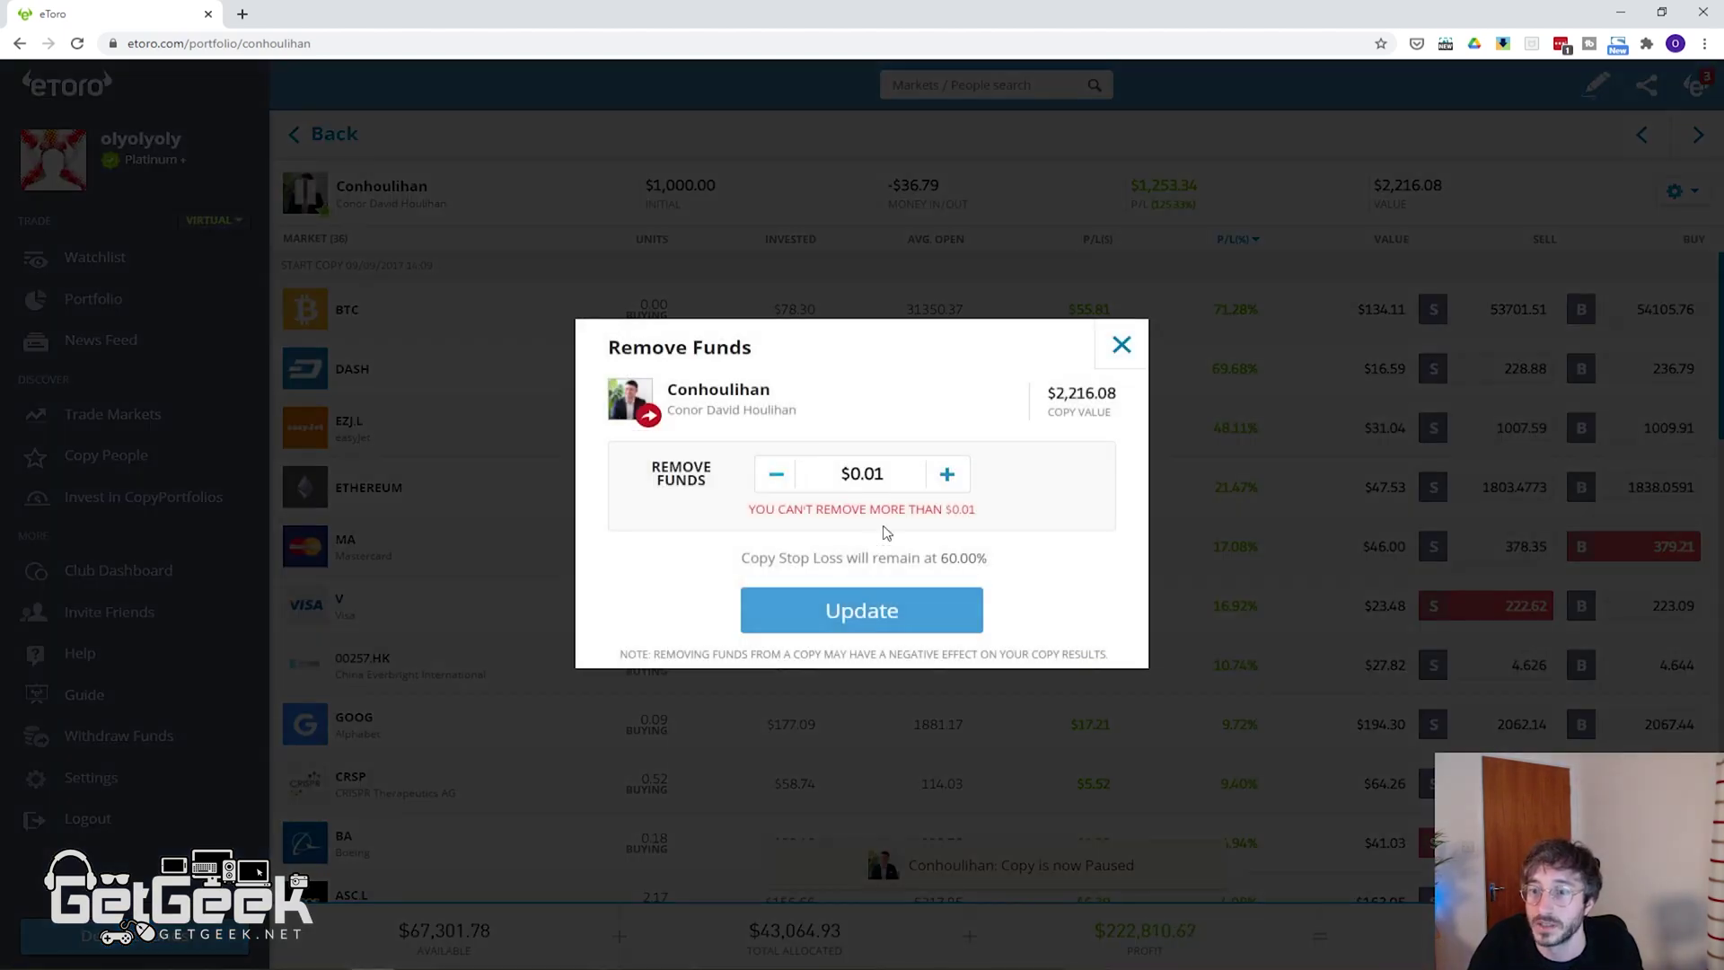
{"action": "left_click", "coordinate": [1128, 352]}
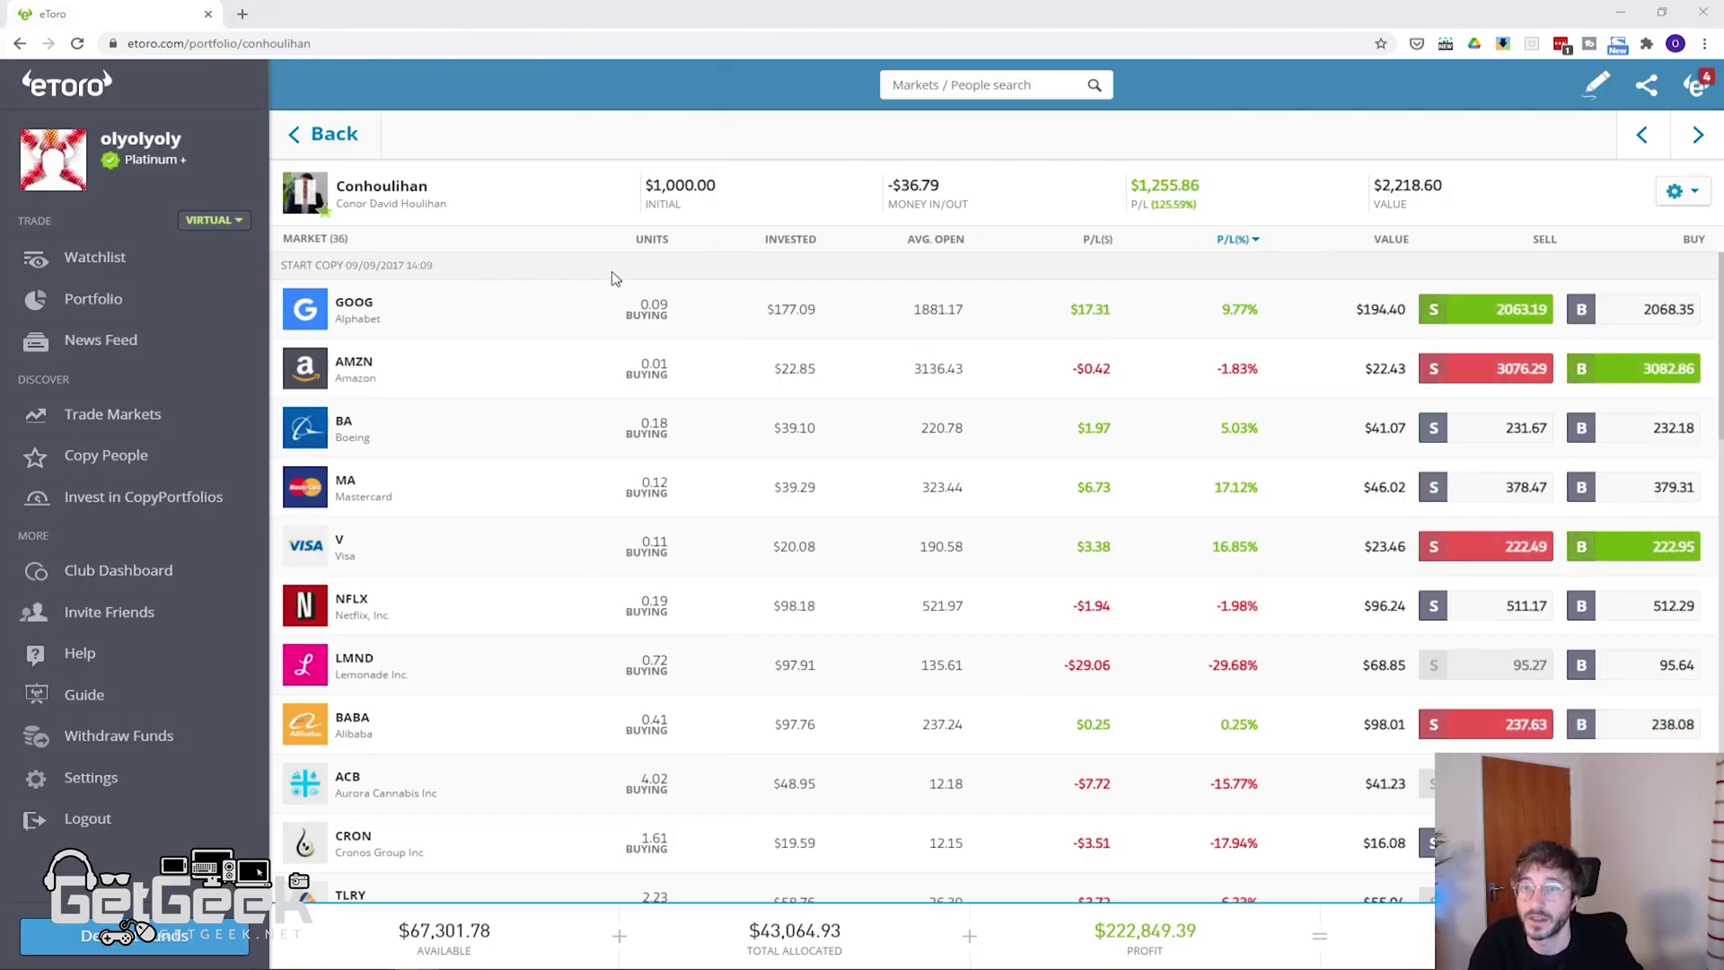
- Examine the copied trader's profile statistics, including performance and frequently traded assets, and go back to the feed
{"action": "left_click", "coordinate": [437, 191]}
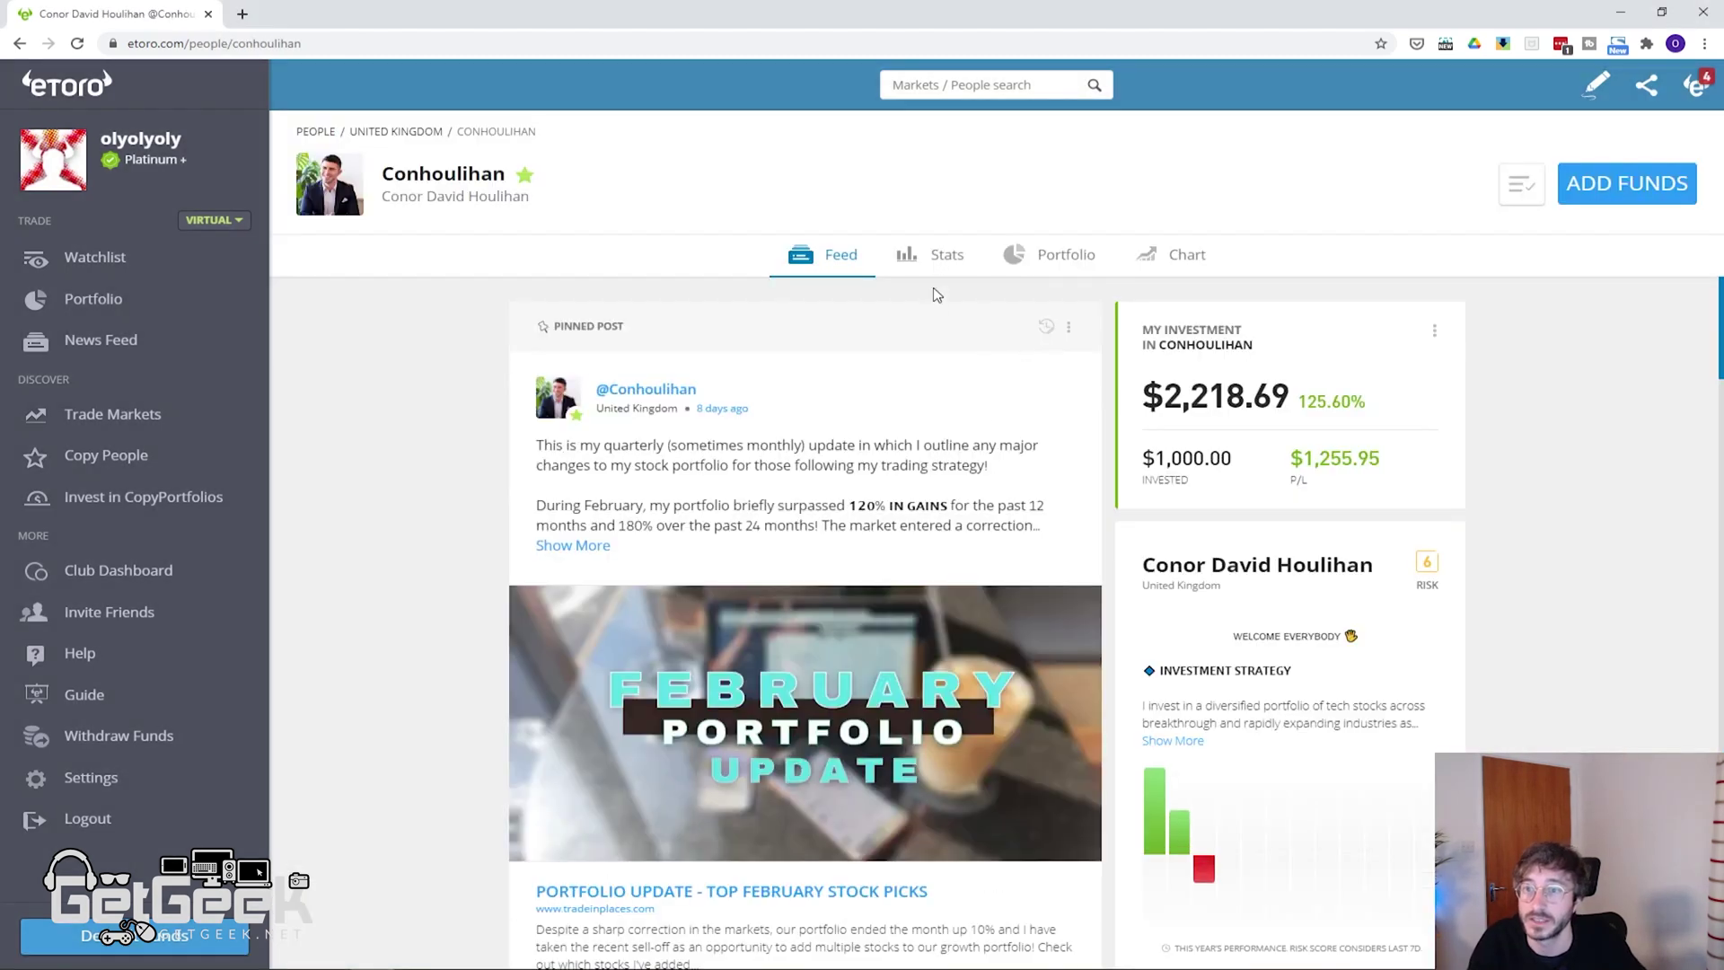
{"action": "left_click", "coordinate": [947, 254]}
{"action": "scroll", "coordinate": [1285, 491], "scroll_direction": "down", "scroll_amount": 5}
{"action": "scroll", "coordinate": [1286, 491], "scroll_direction": "down", "scroll_amount": 1}
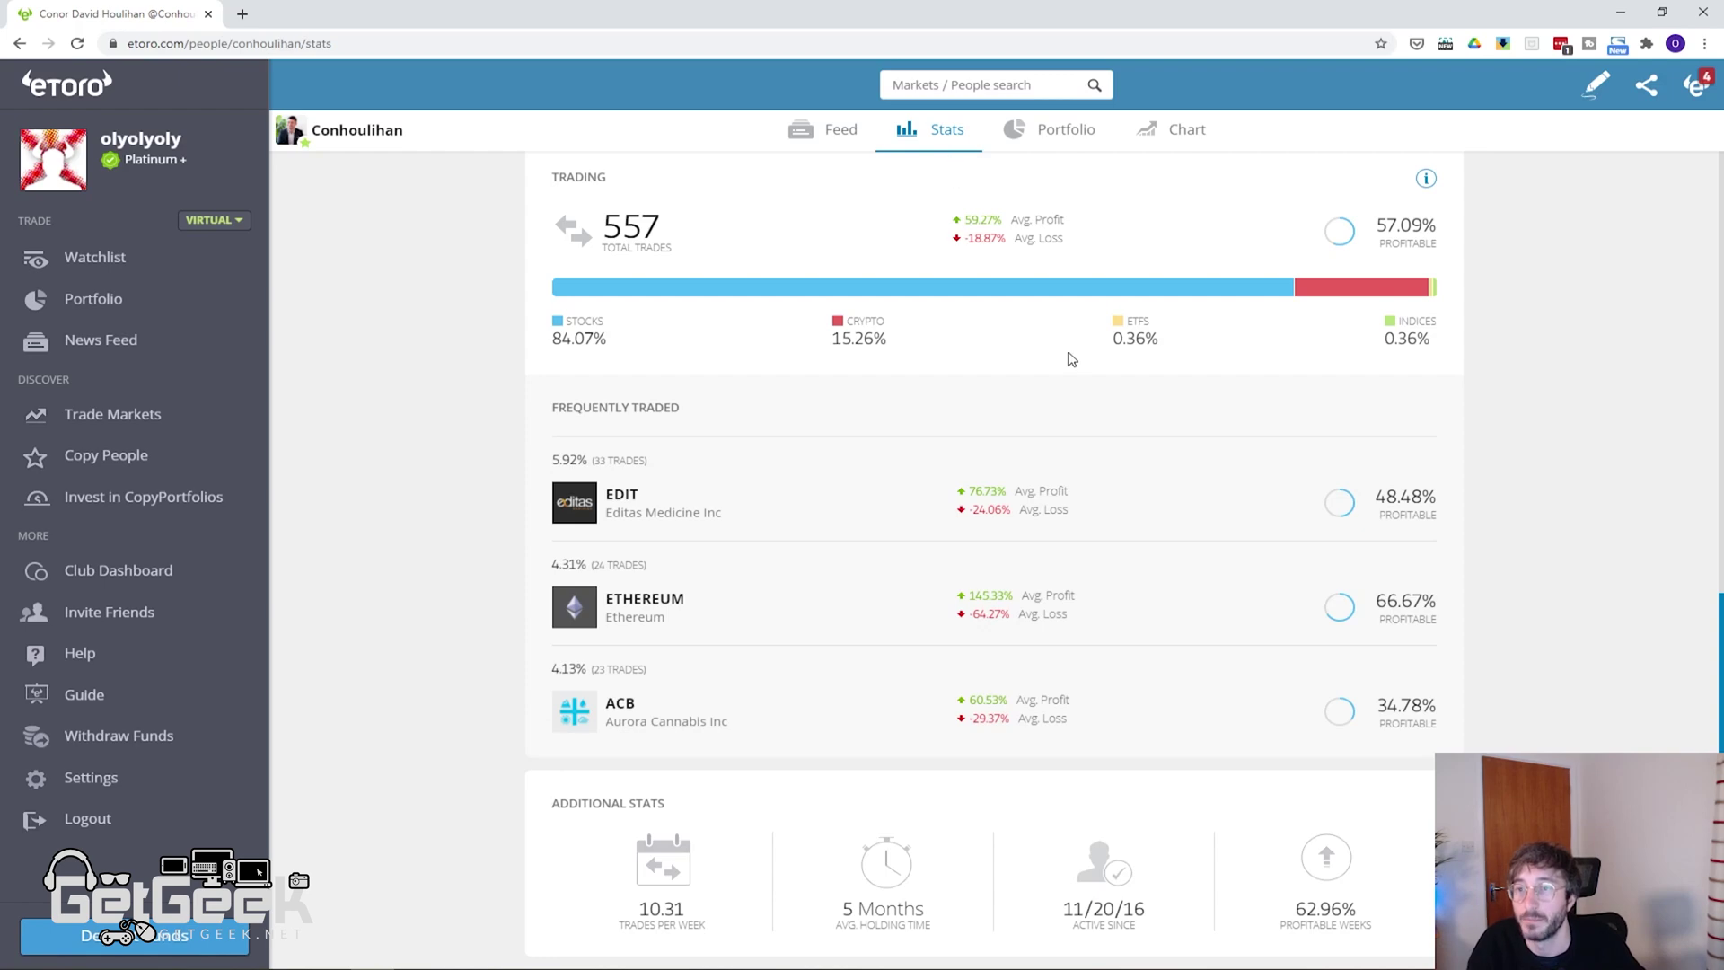
{"action": "scroll", "coordinate": [1284, 480], "scroll_direction": "up", "scroll_amount": 10}
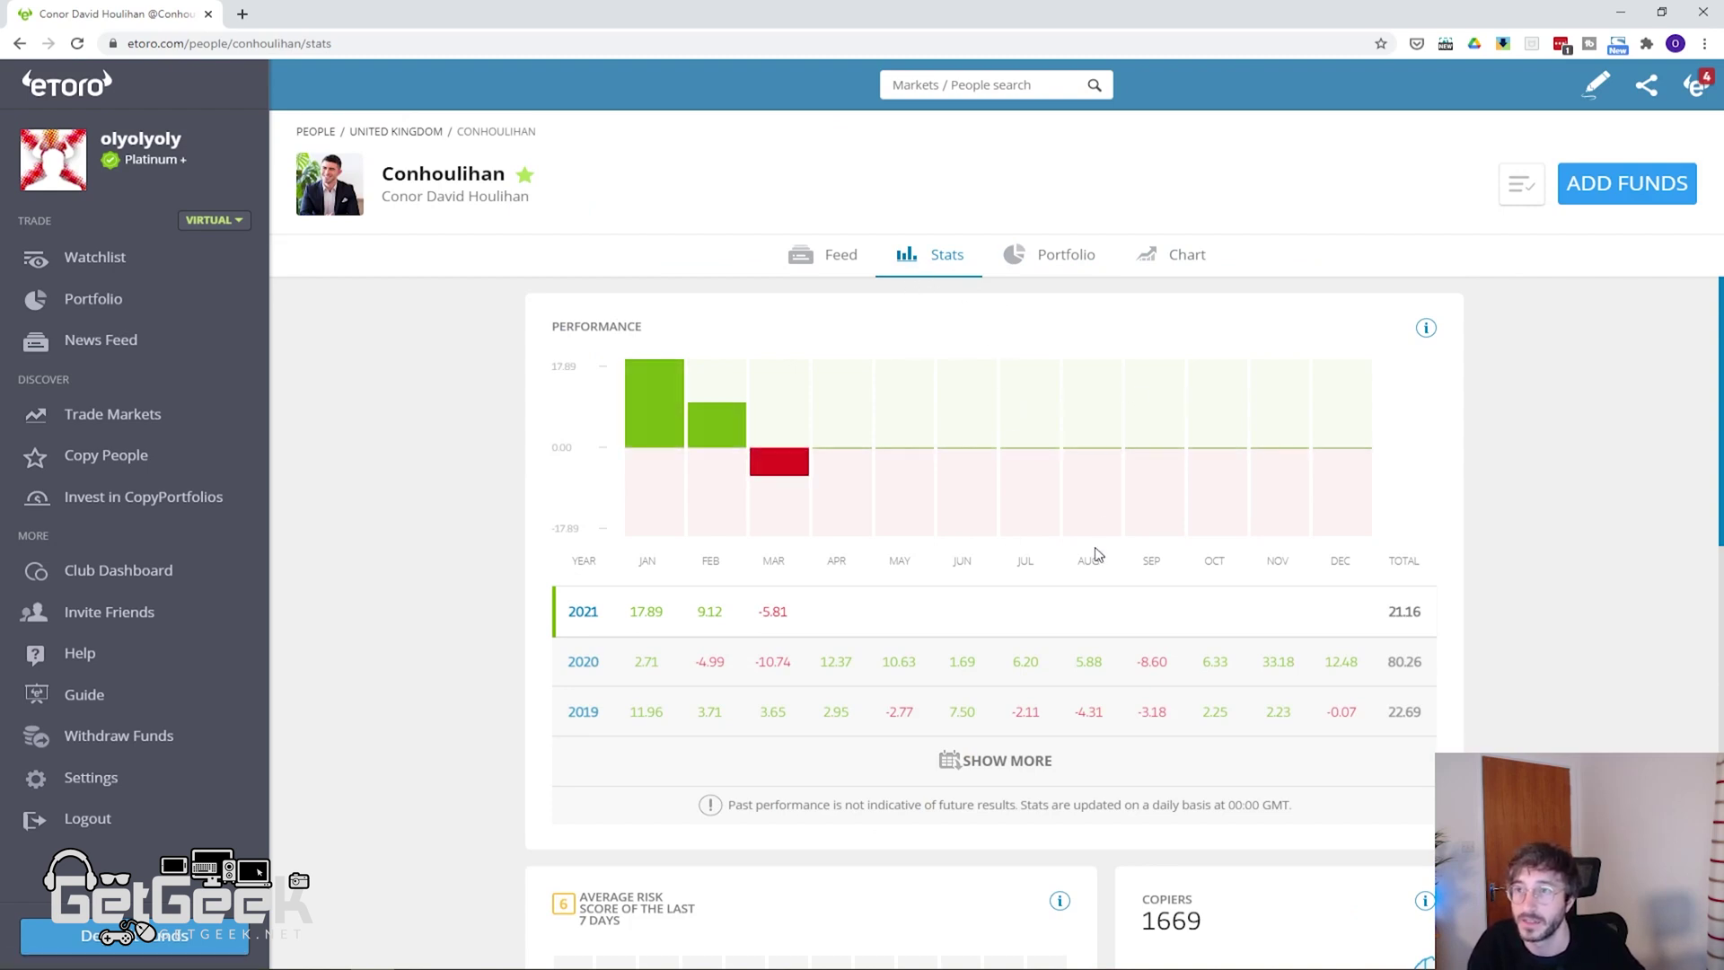
{"action": "left_click", "coordinate": [819, 258]}
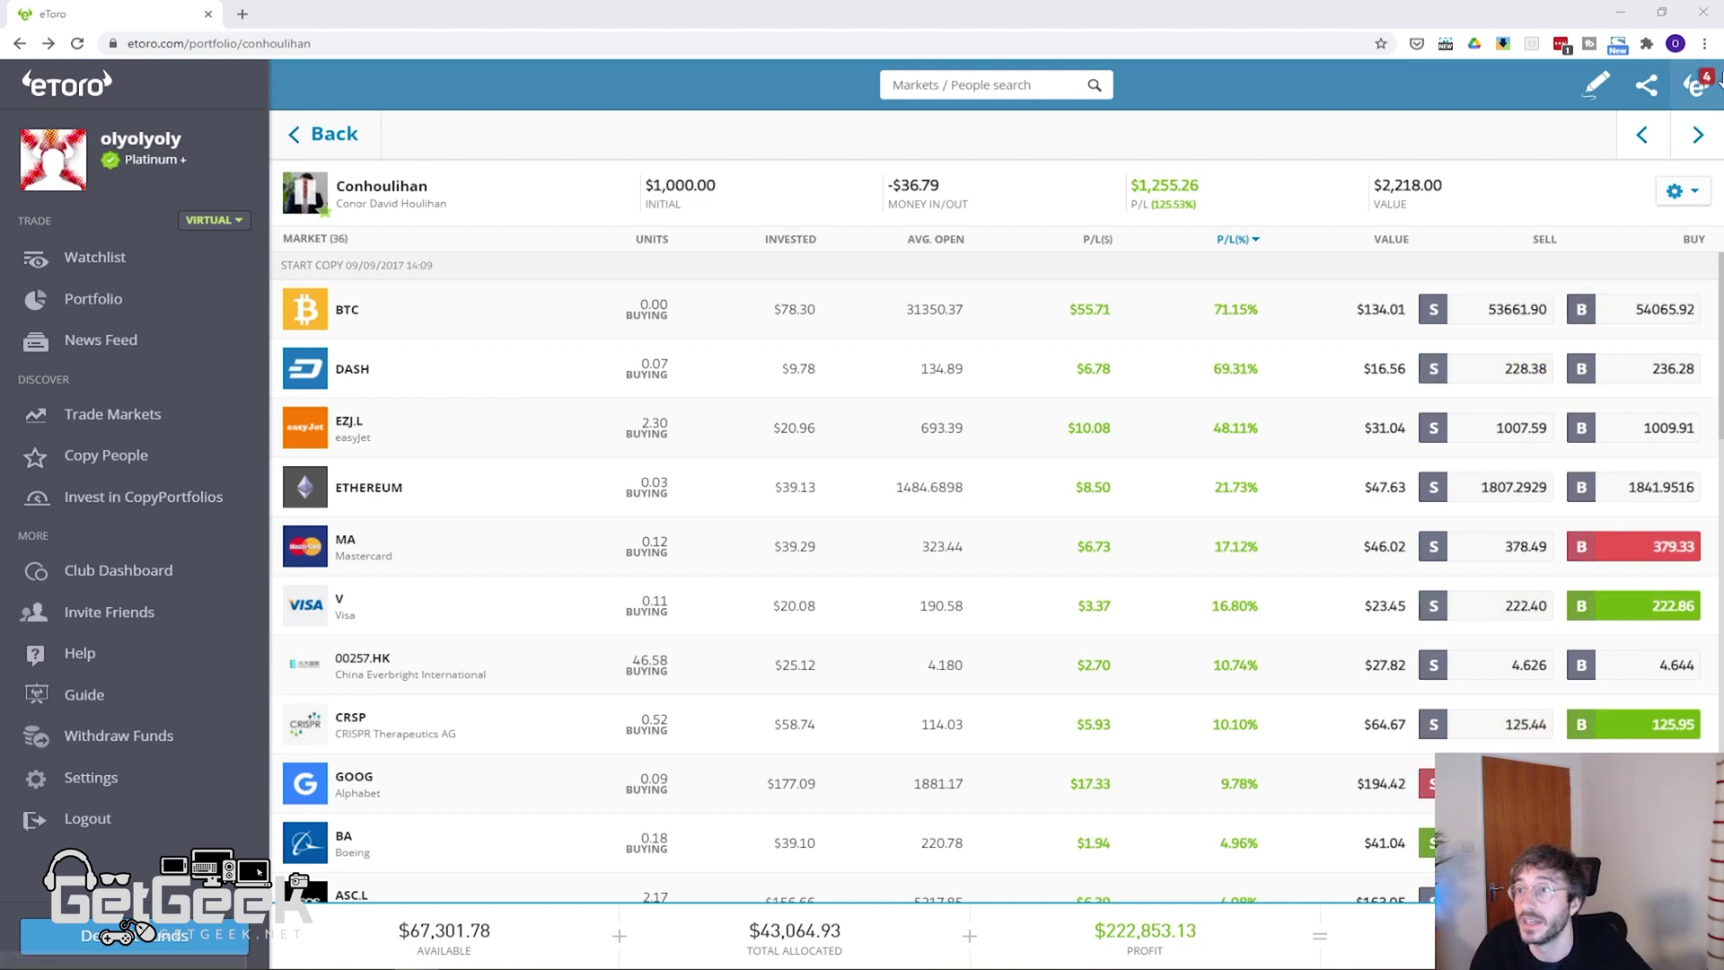
- Check the stop-copy summary for the copied trader, without stopping the copy
{"action": "left_click", "coordinate": [1682, 190]}
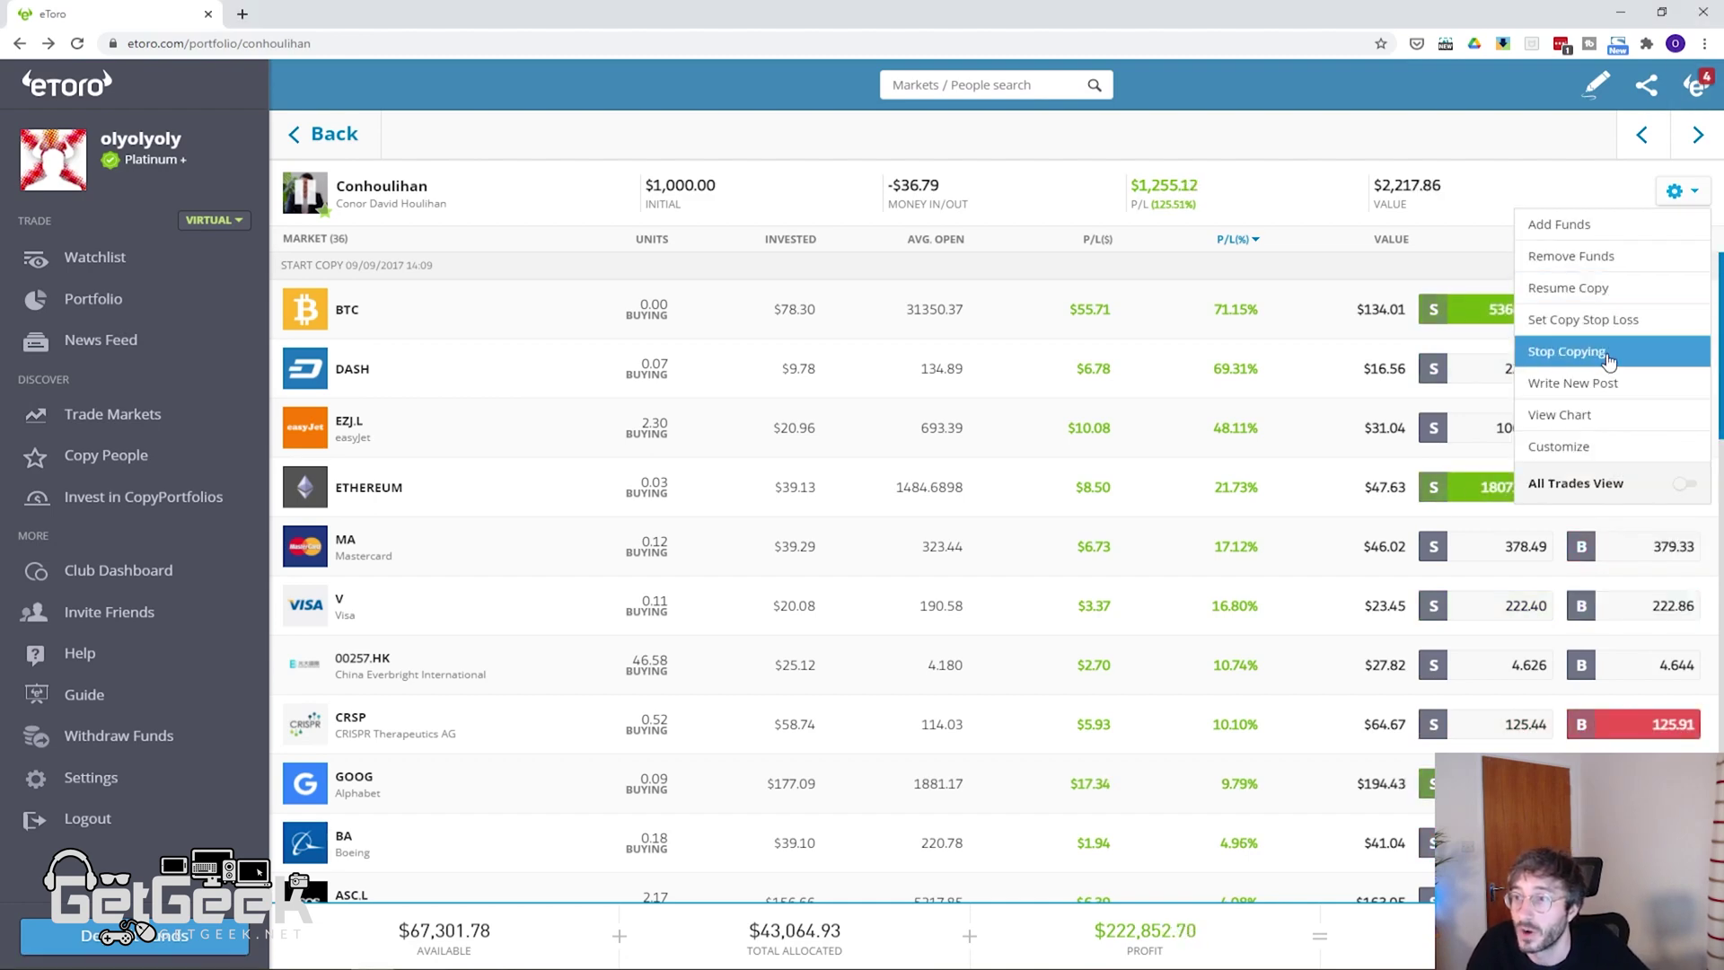
{"action": "left_click", "coordinate": [1606, 357]}
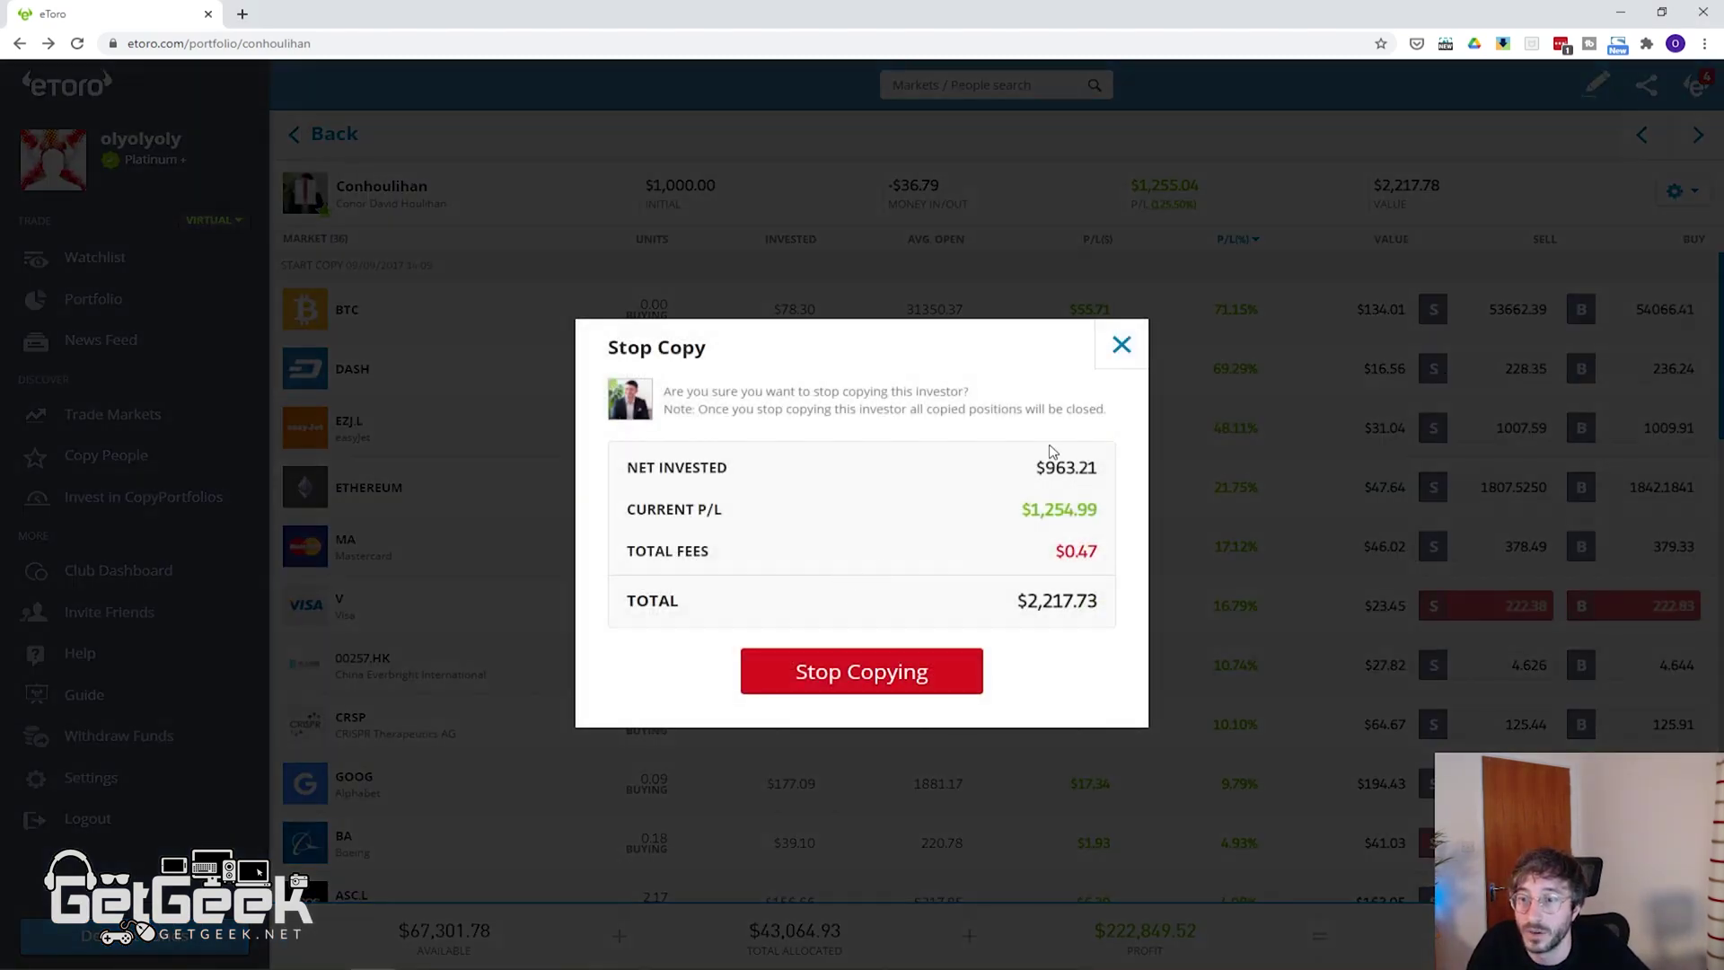
{"action": "left_click", "coordinate": [1120, 352]}
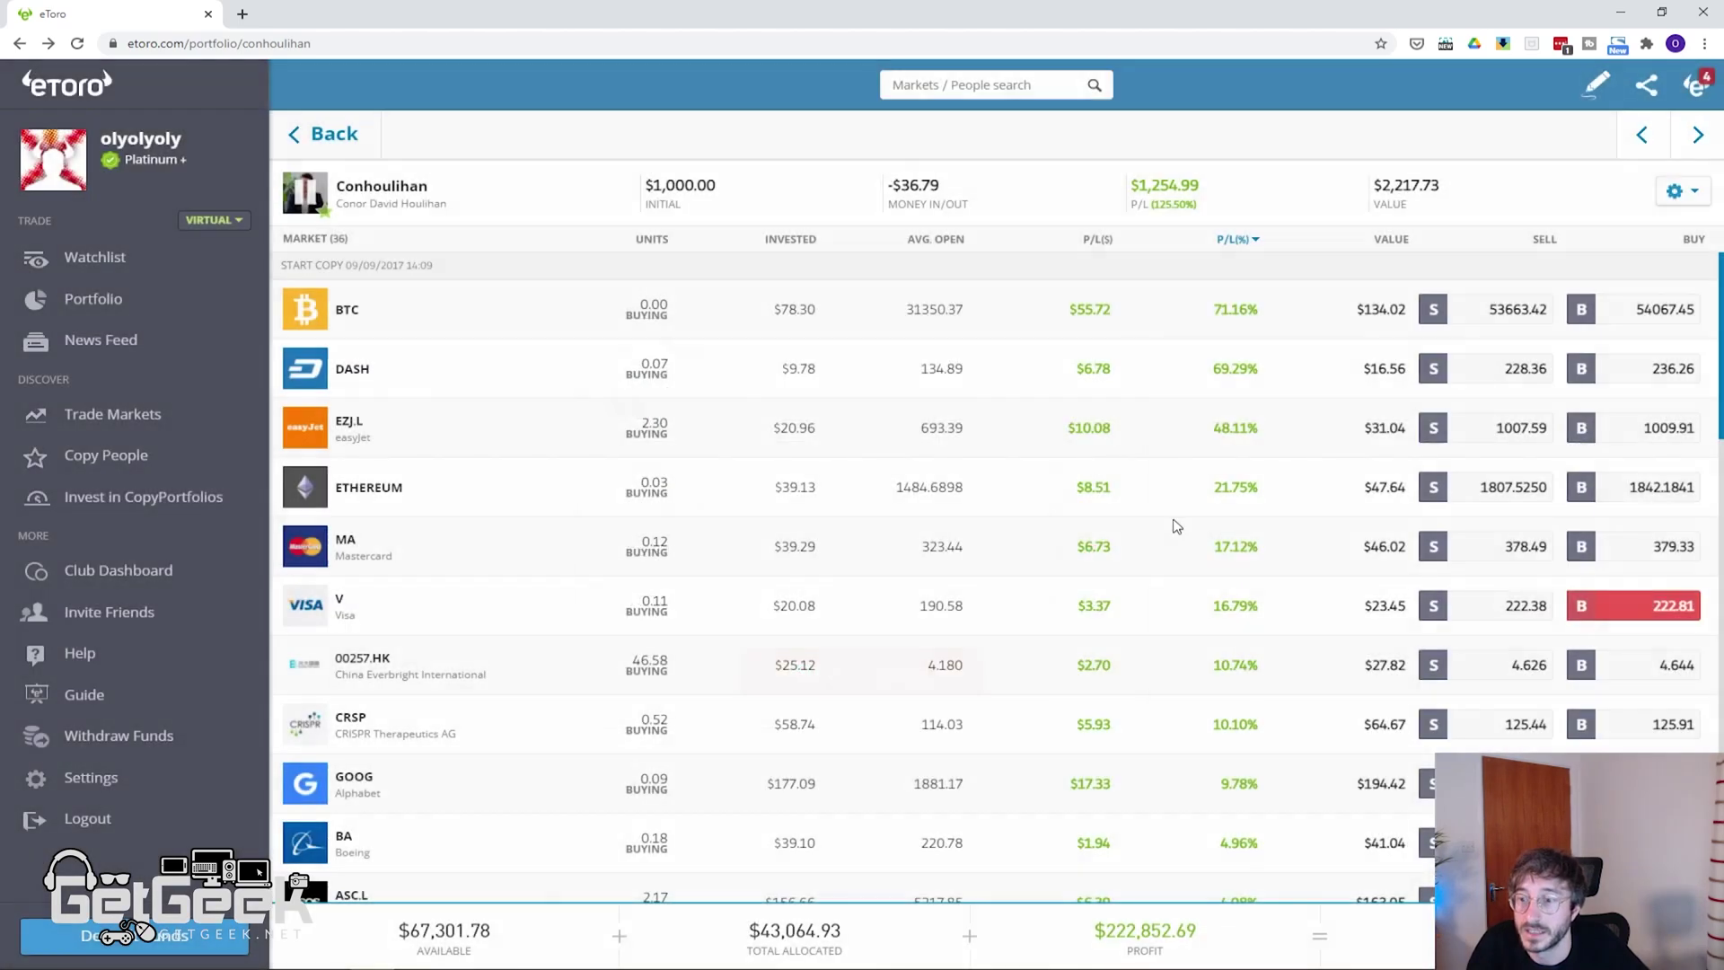
- Review the copied positions, and stop copying this trader so that all copied positions are closed
{"action": "scroll", "coordinate": [1720, 323], "scroll_direction": "down", "scroll_amount": 1}
{"action": "scroll", "coordinate": [1720, 323], "scroll_direction": "down", "scroll_amount": 15}
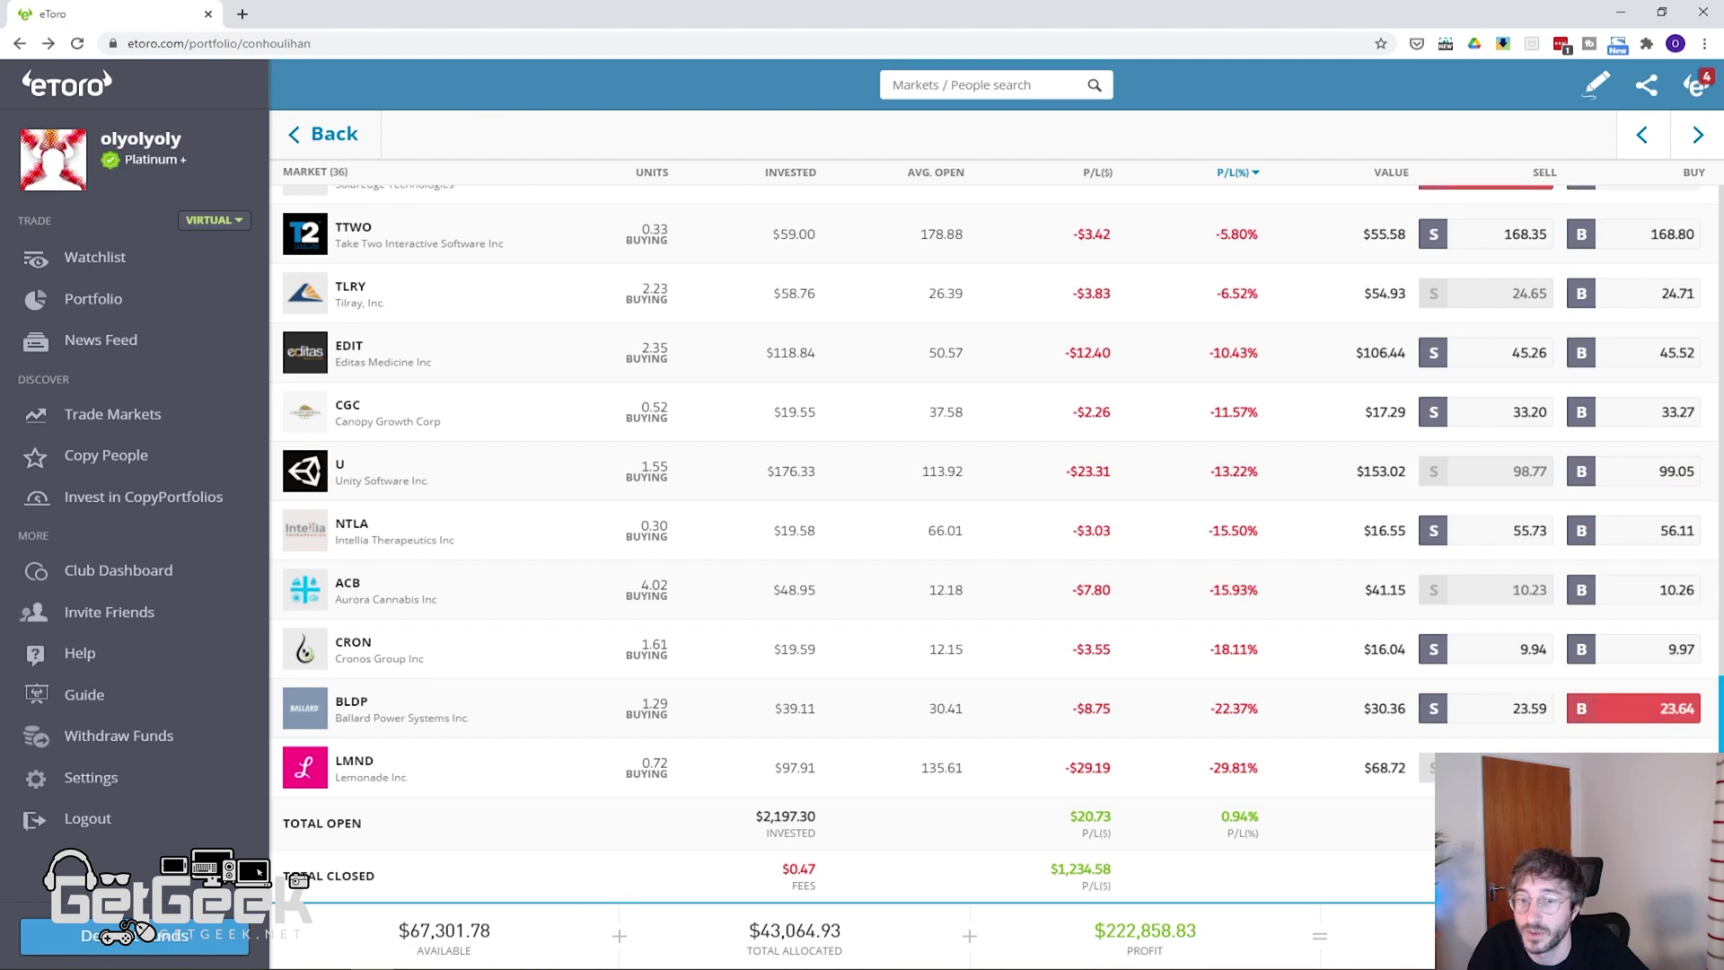
{"action": "scroll", "coordinate": [1678, 207], "scroll_direction": "up", "scroll_amount": 15}
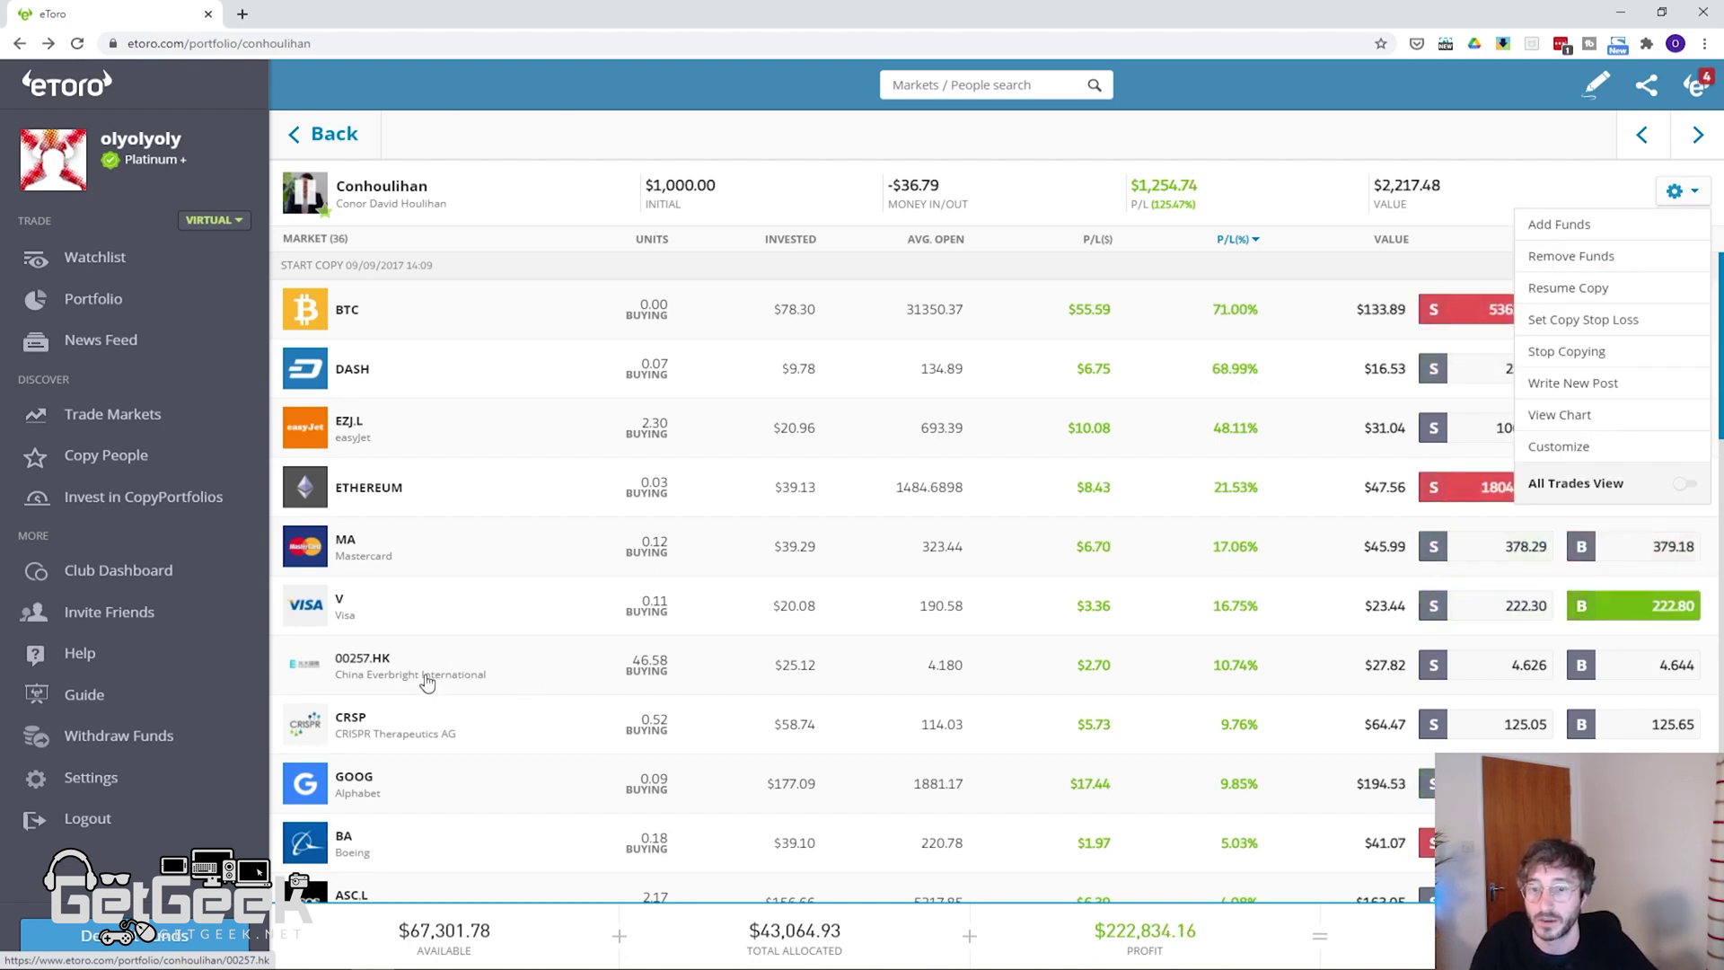
{"action": "left_click", "coordinate": [1599, 356]}
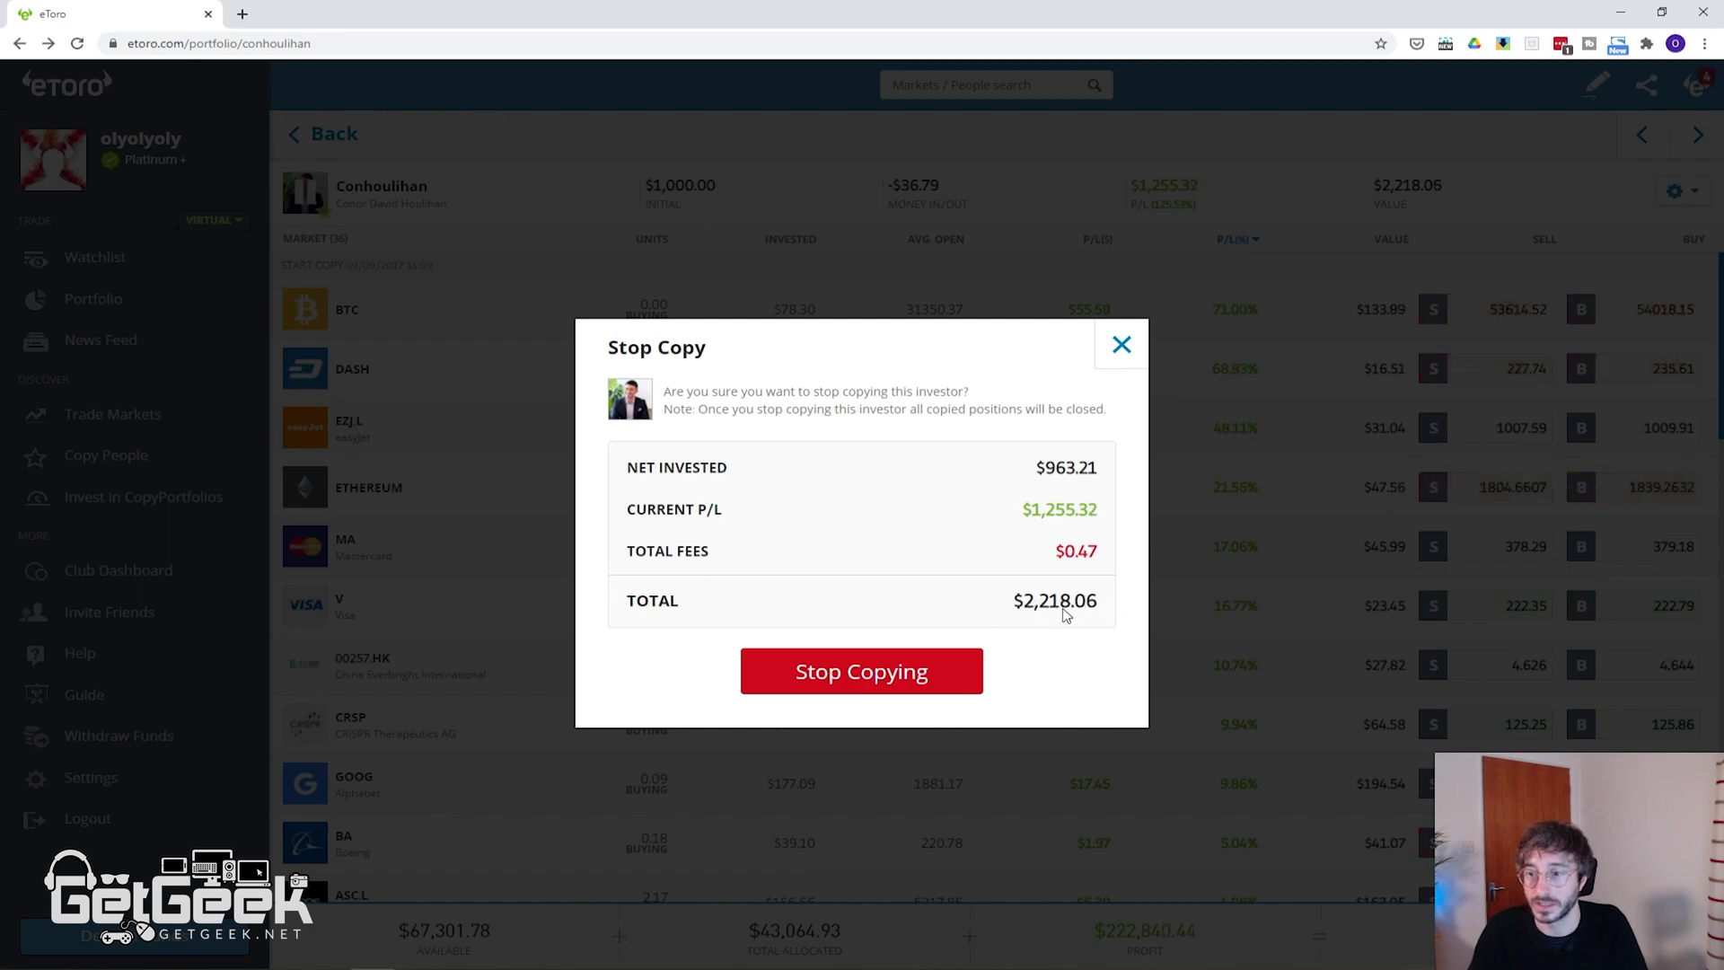
{"action": "left_click", "coordinate": [896, 675]}
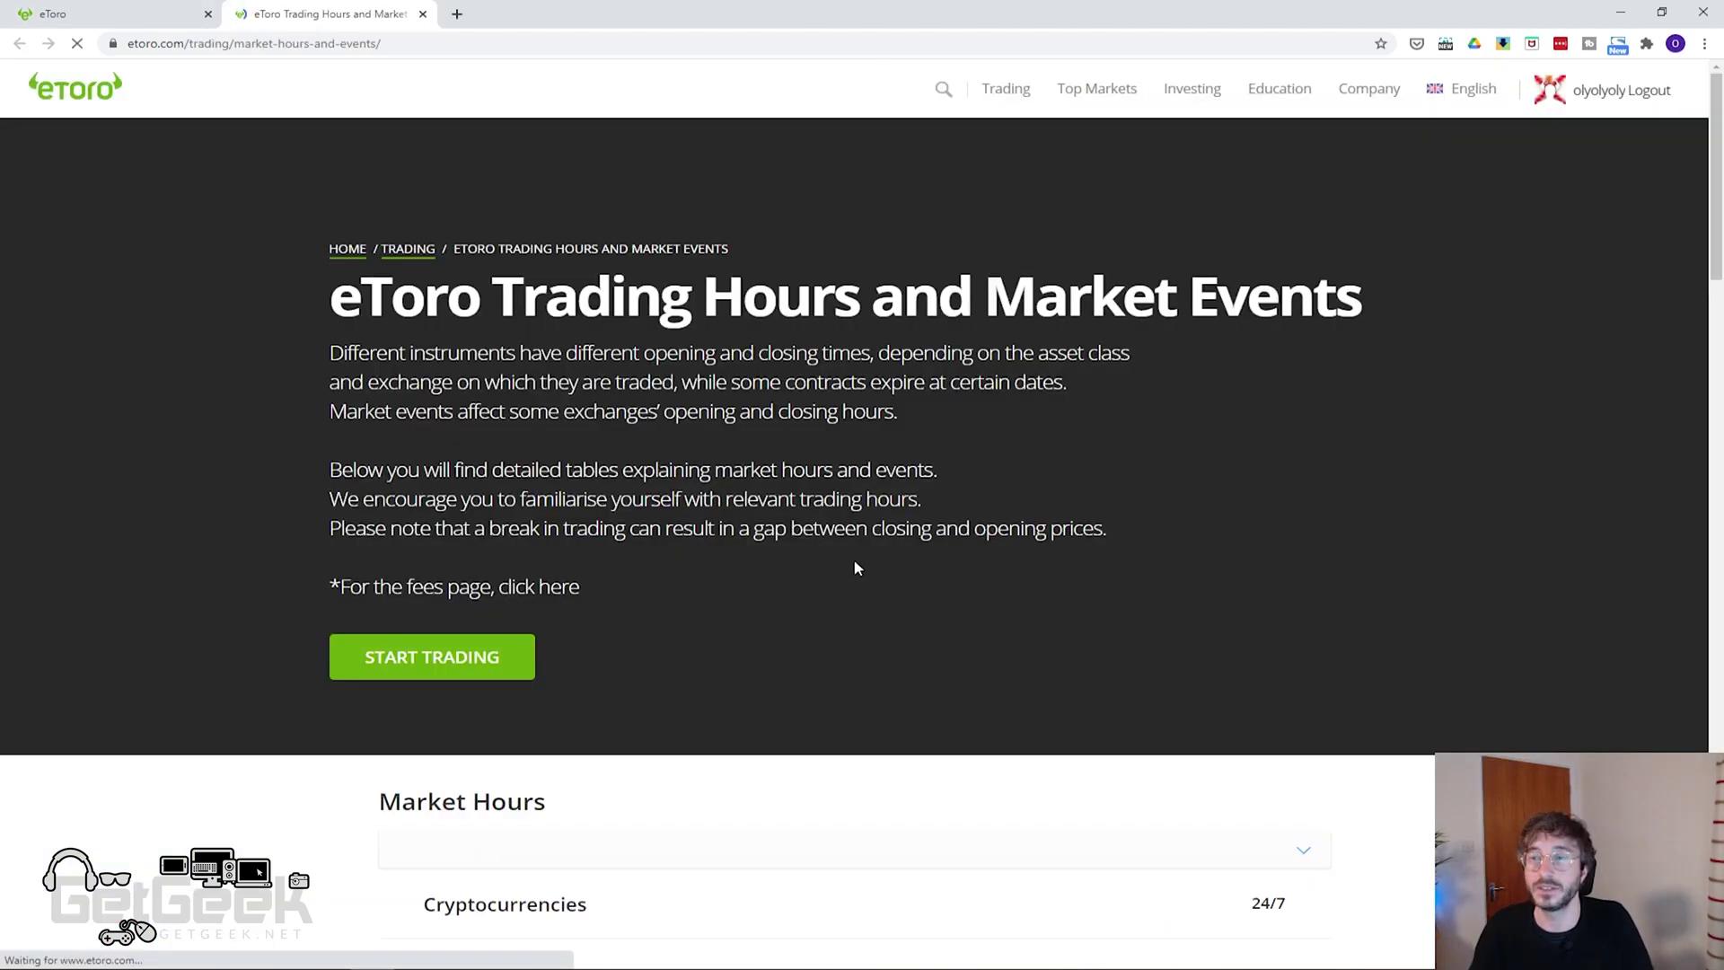
- Expand the Stocks & ETFs market hours on the eToro trading hours page and check the opening and closing times for US stocks
{"action": "scroll", "coordinate": [855, 567], "scroll_direction": "down", "scroll_amount": 4}
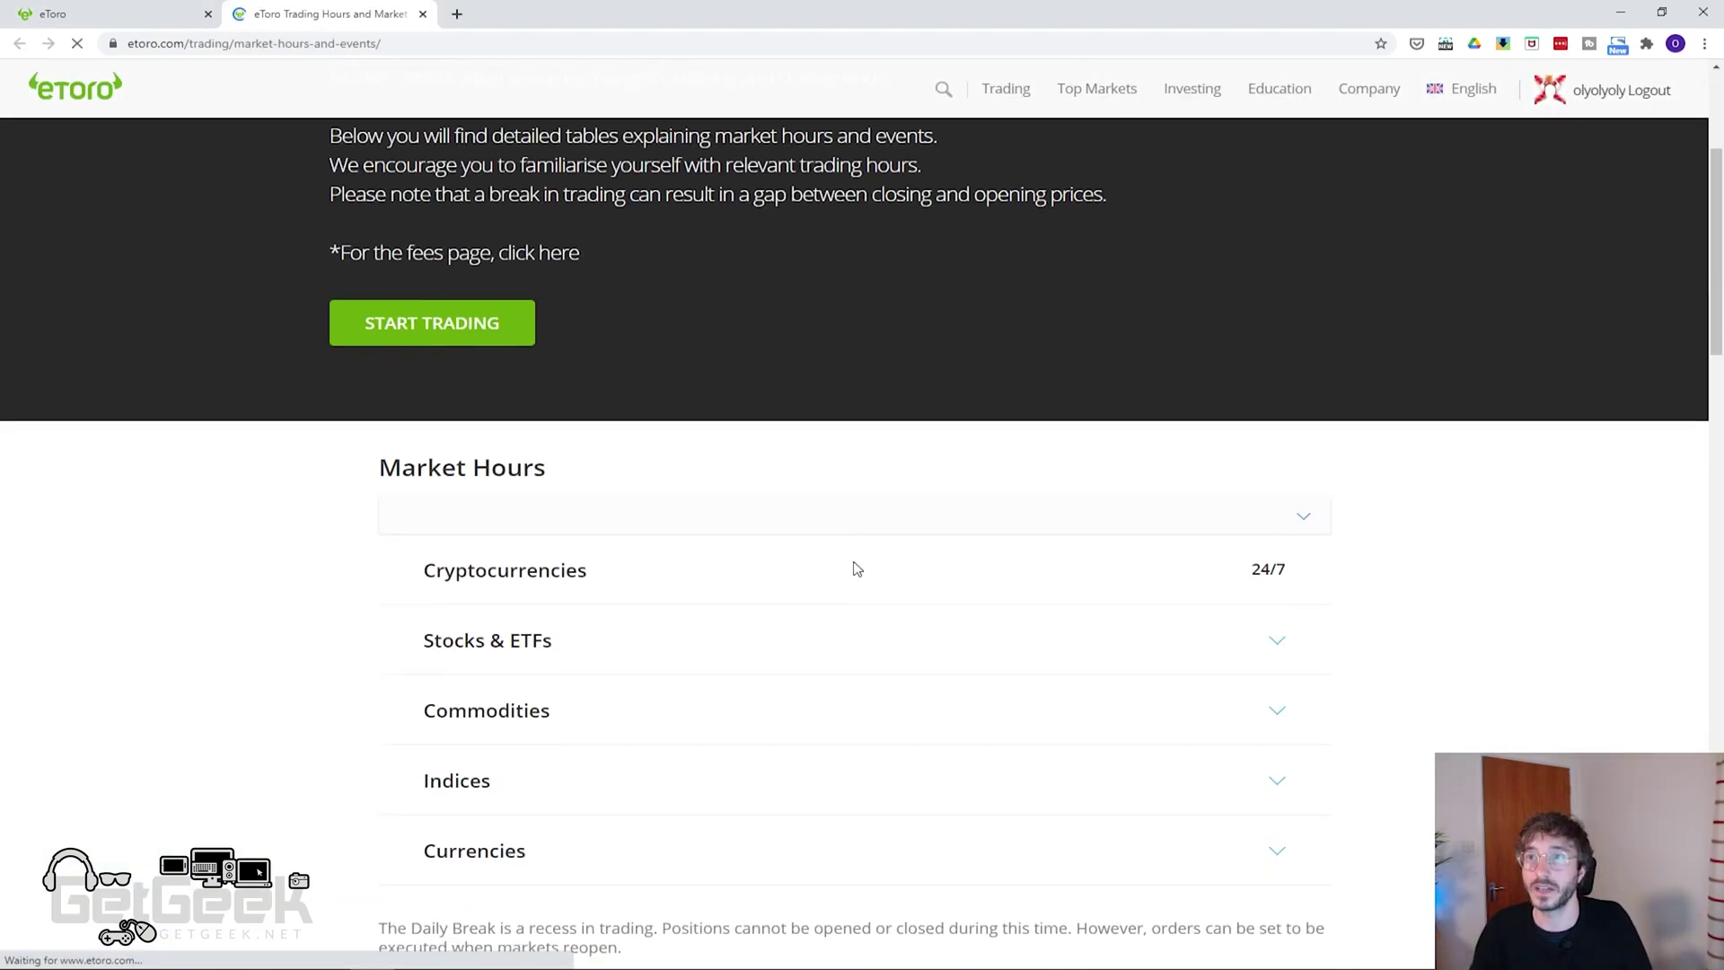
{"action": "scroll", "coordinate": [533, 349], "scroll_direction": "down", "scroll_amount": 3}
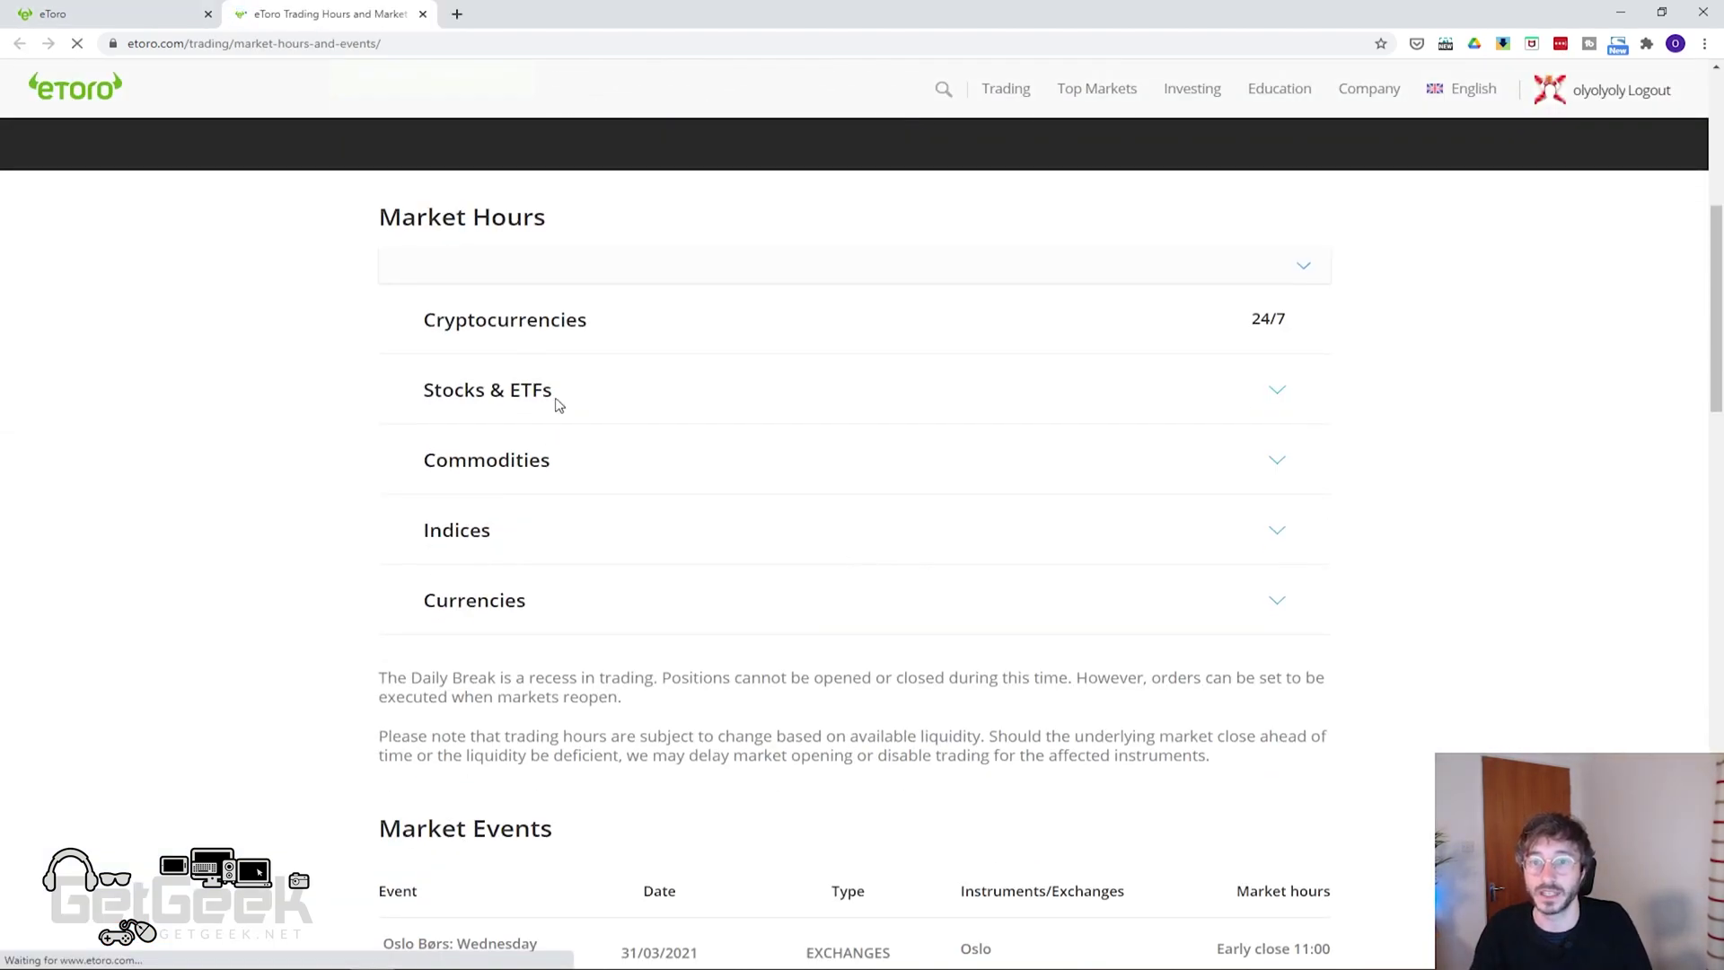
{"action": "left_click", "coordinate": [485, 400]}
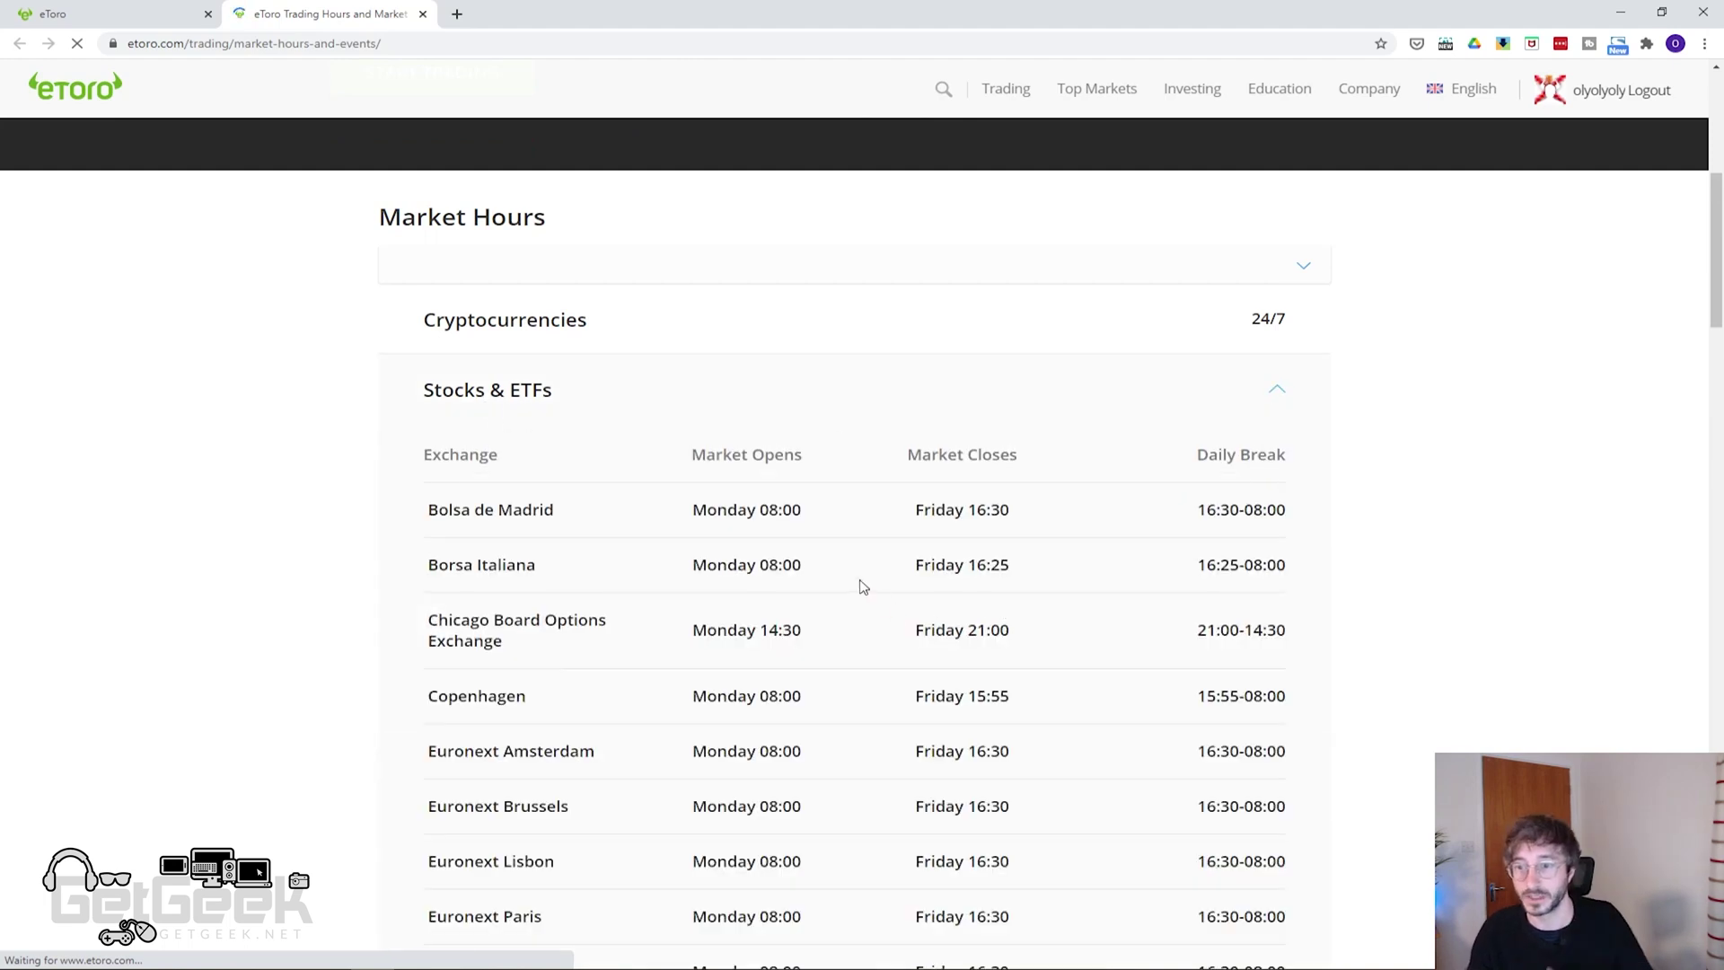
{"action": "scroll", "coordinate": [862, 586], "scroll_direction": "down", "scroll_amount": 9}
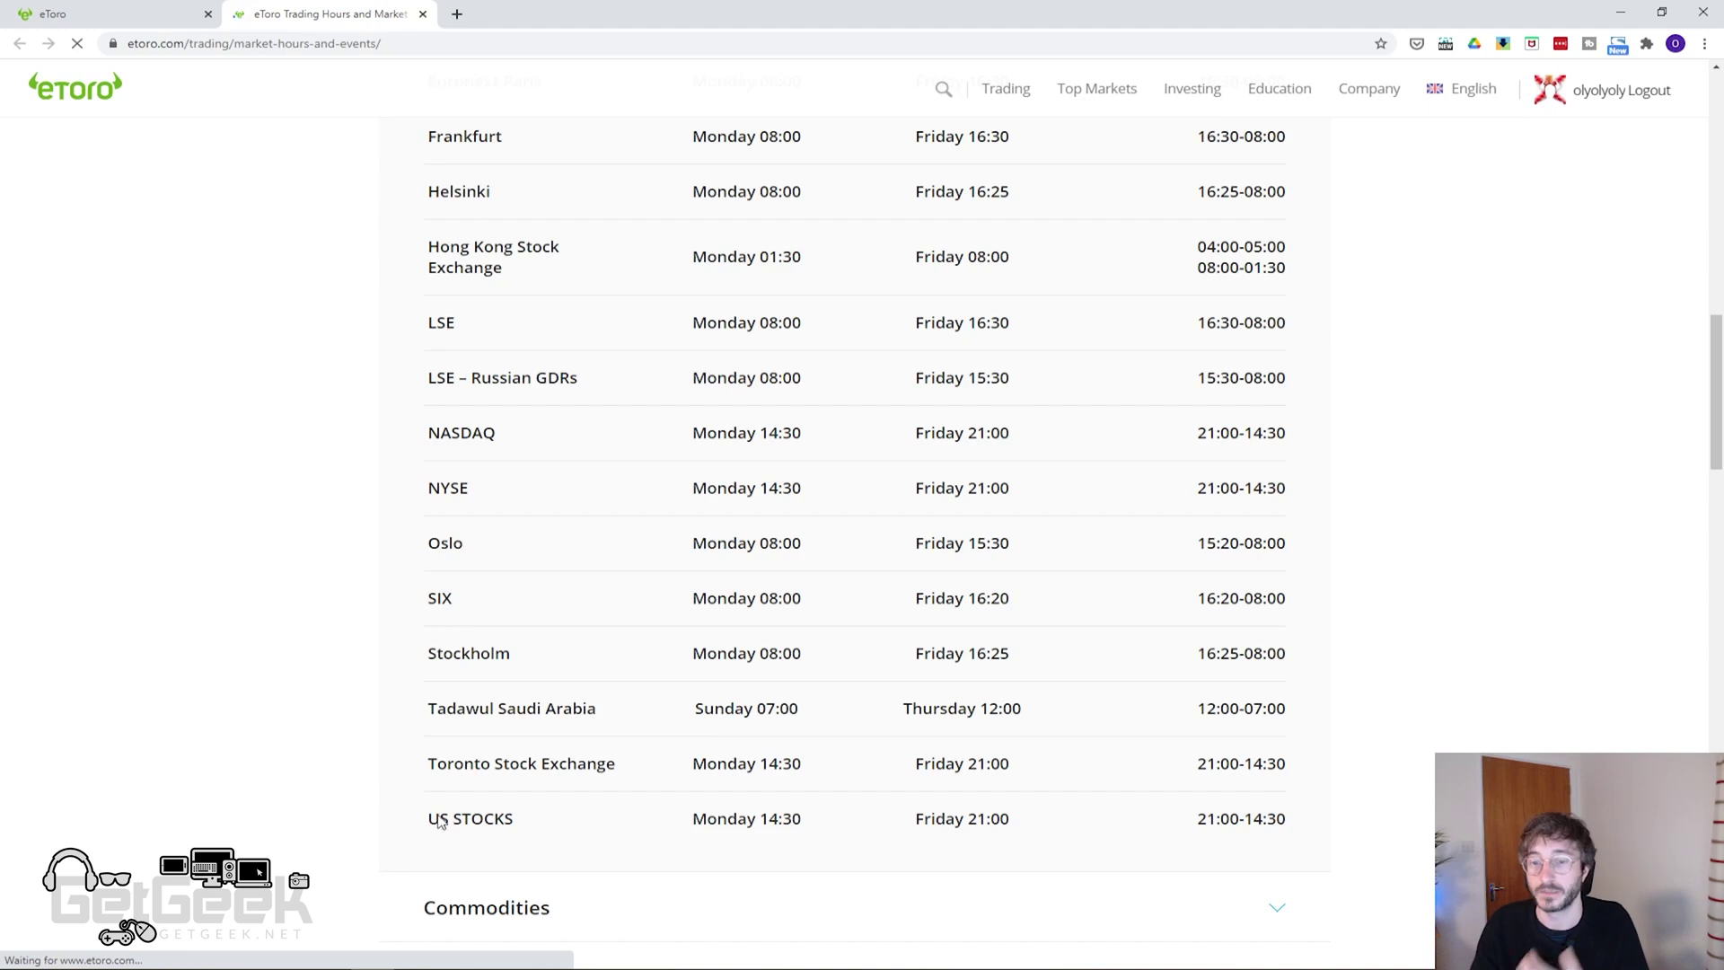
{"action": "left_click_drag", "start_coordinate": [439, 818], "coordinate": [792, 810]}
{"action": "left_click", "coordinate": [791, 817]}
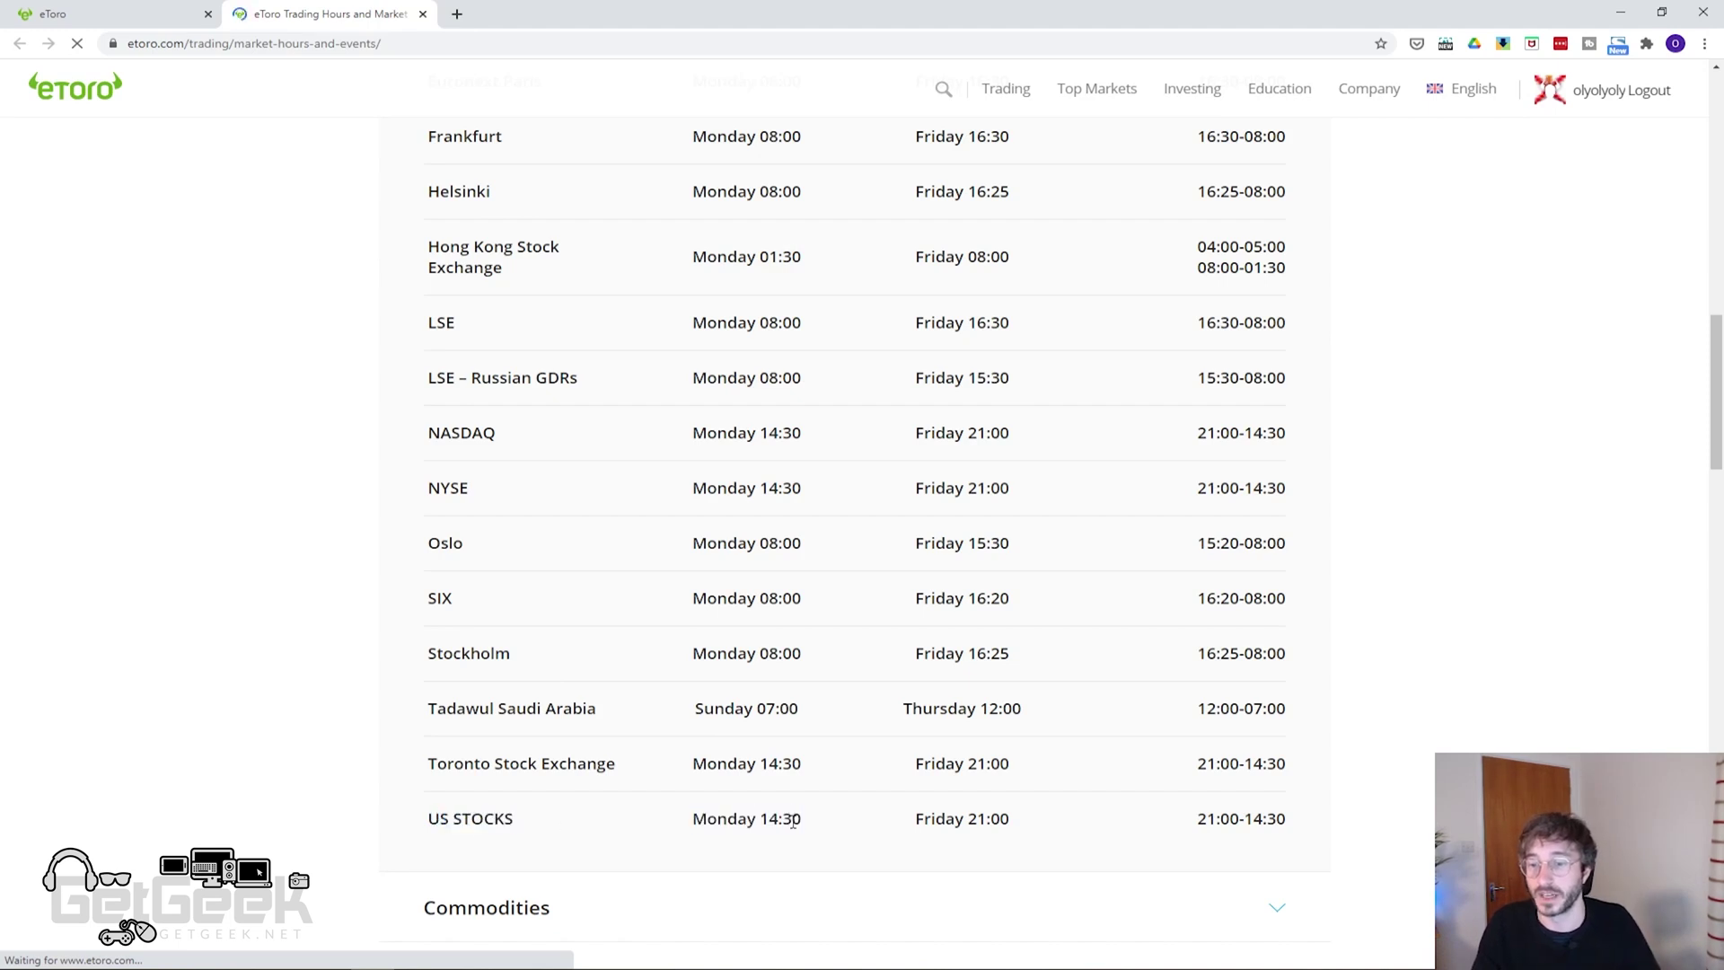
{"action": "left_click_drag", "start_coordinate": [980, 822], "coordinate": [1102, 821]}
{"action": "left_click", "coordinate": [1021, 780]}
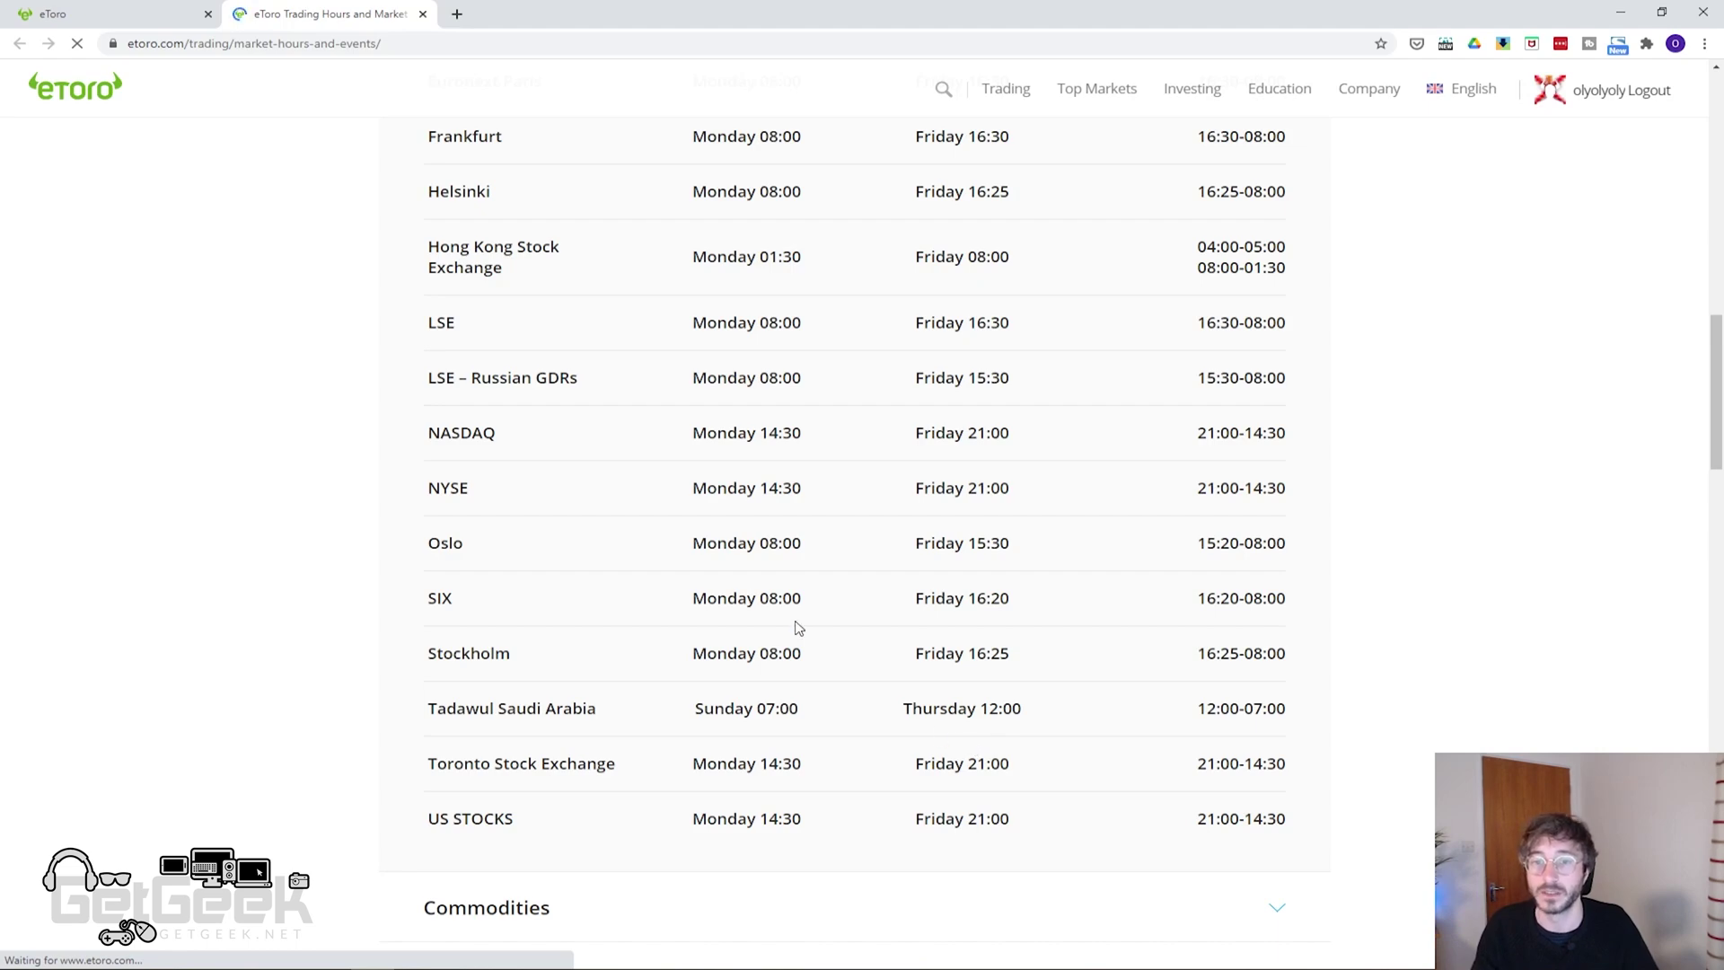
- Check which positions are still open in the copy, and look up the Hong Kong Stock Exchange opening and closing times
{"action": "left_click", "coordinate": [100, 7]}
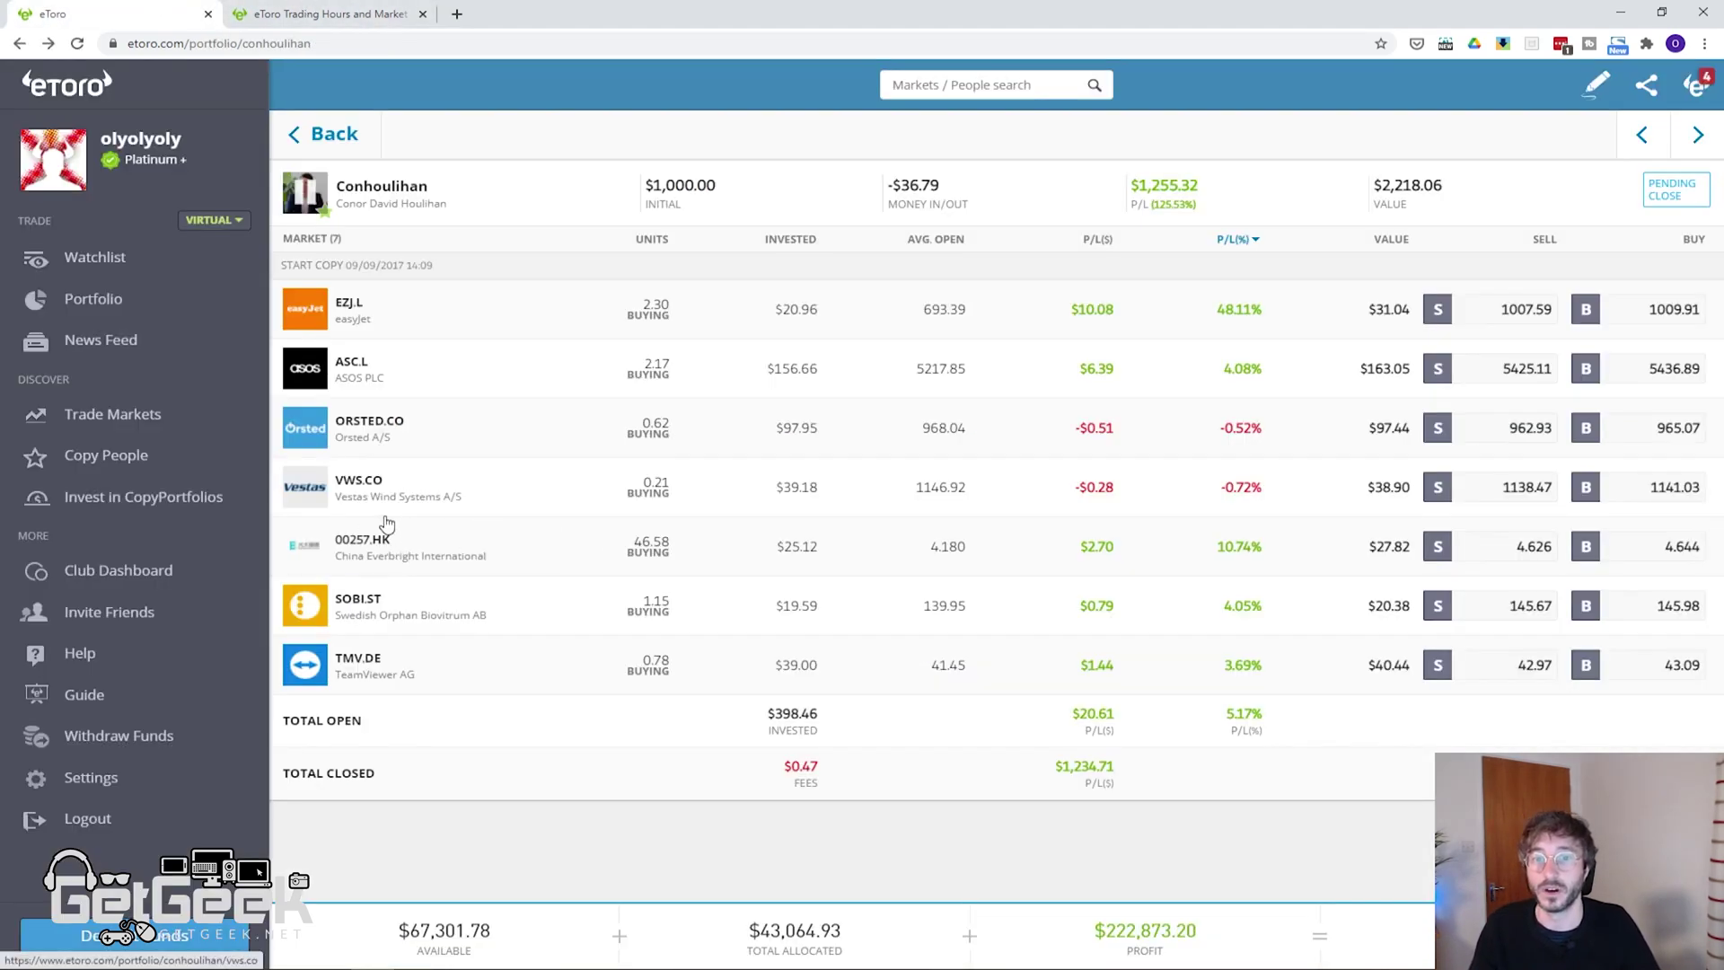
{"action": "left_click", "coordinate": [331, 14]}
{"action": "left_click_drag", "start_coordinate": [760, 425], "coordinate": [835, 430]}
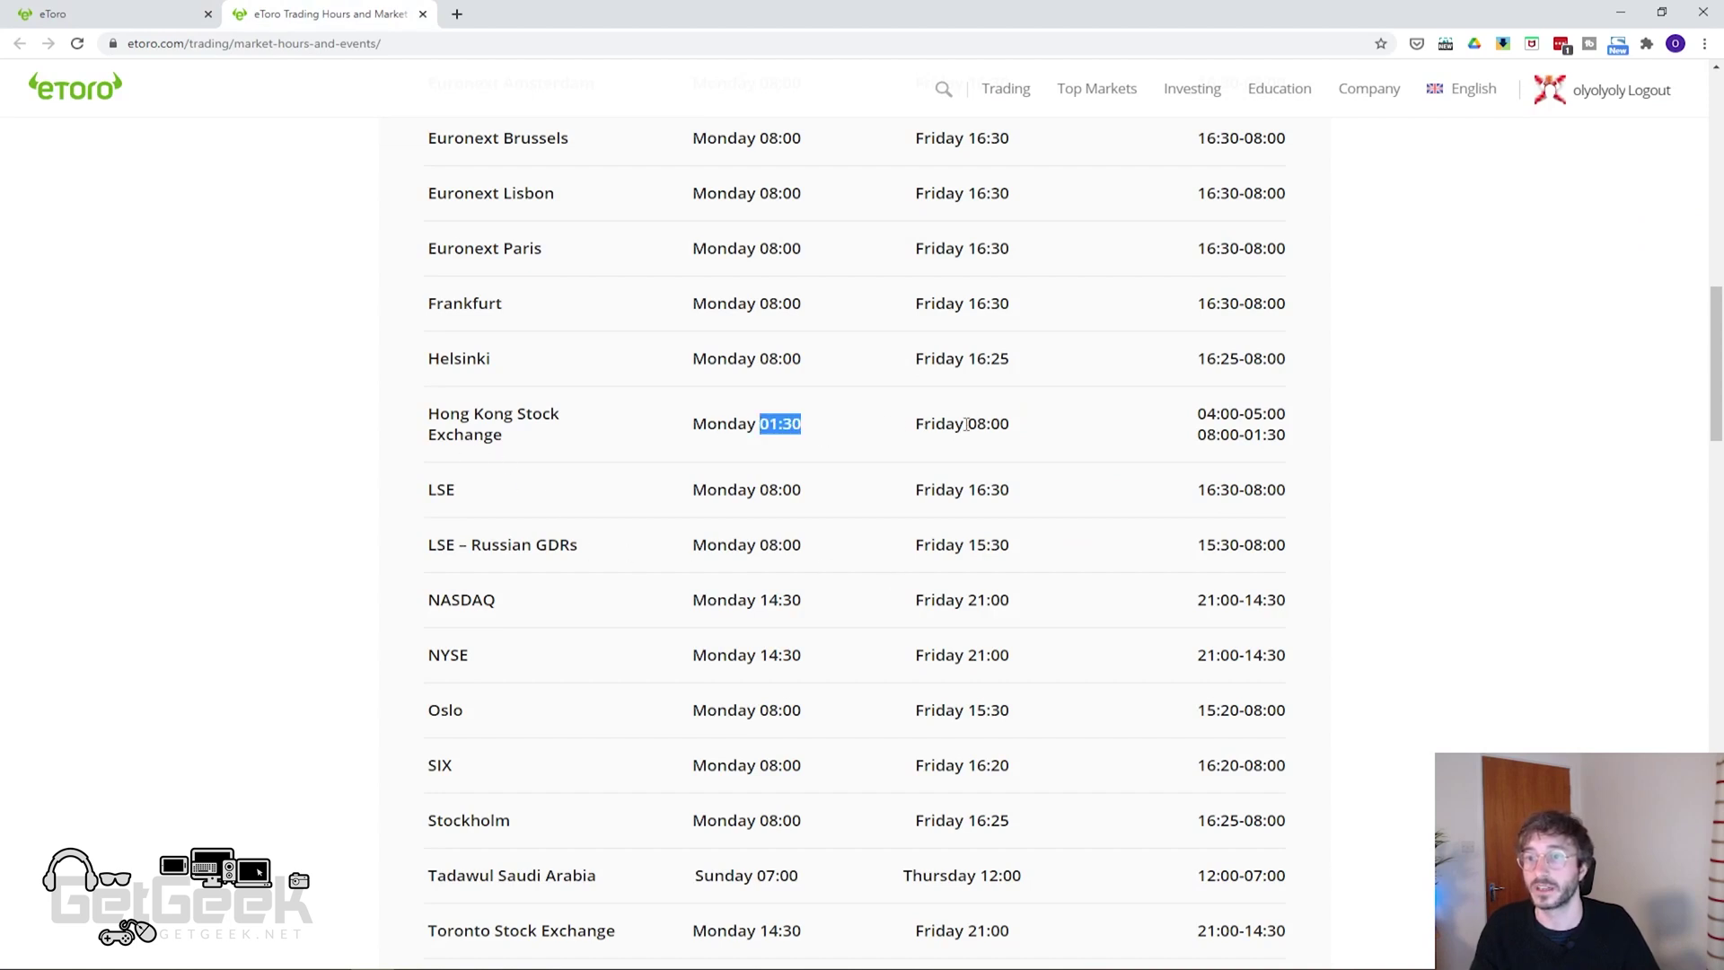
{"action": "left_click_drag", "start_coordinate": [975, 424], "coordinate": [1035, 431]}
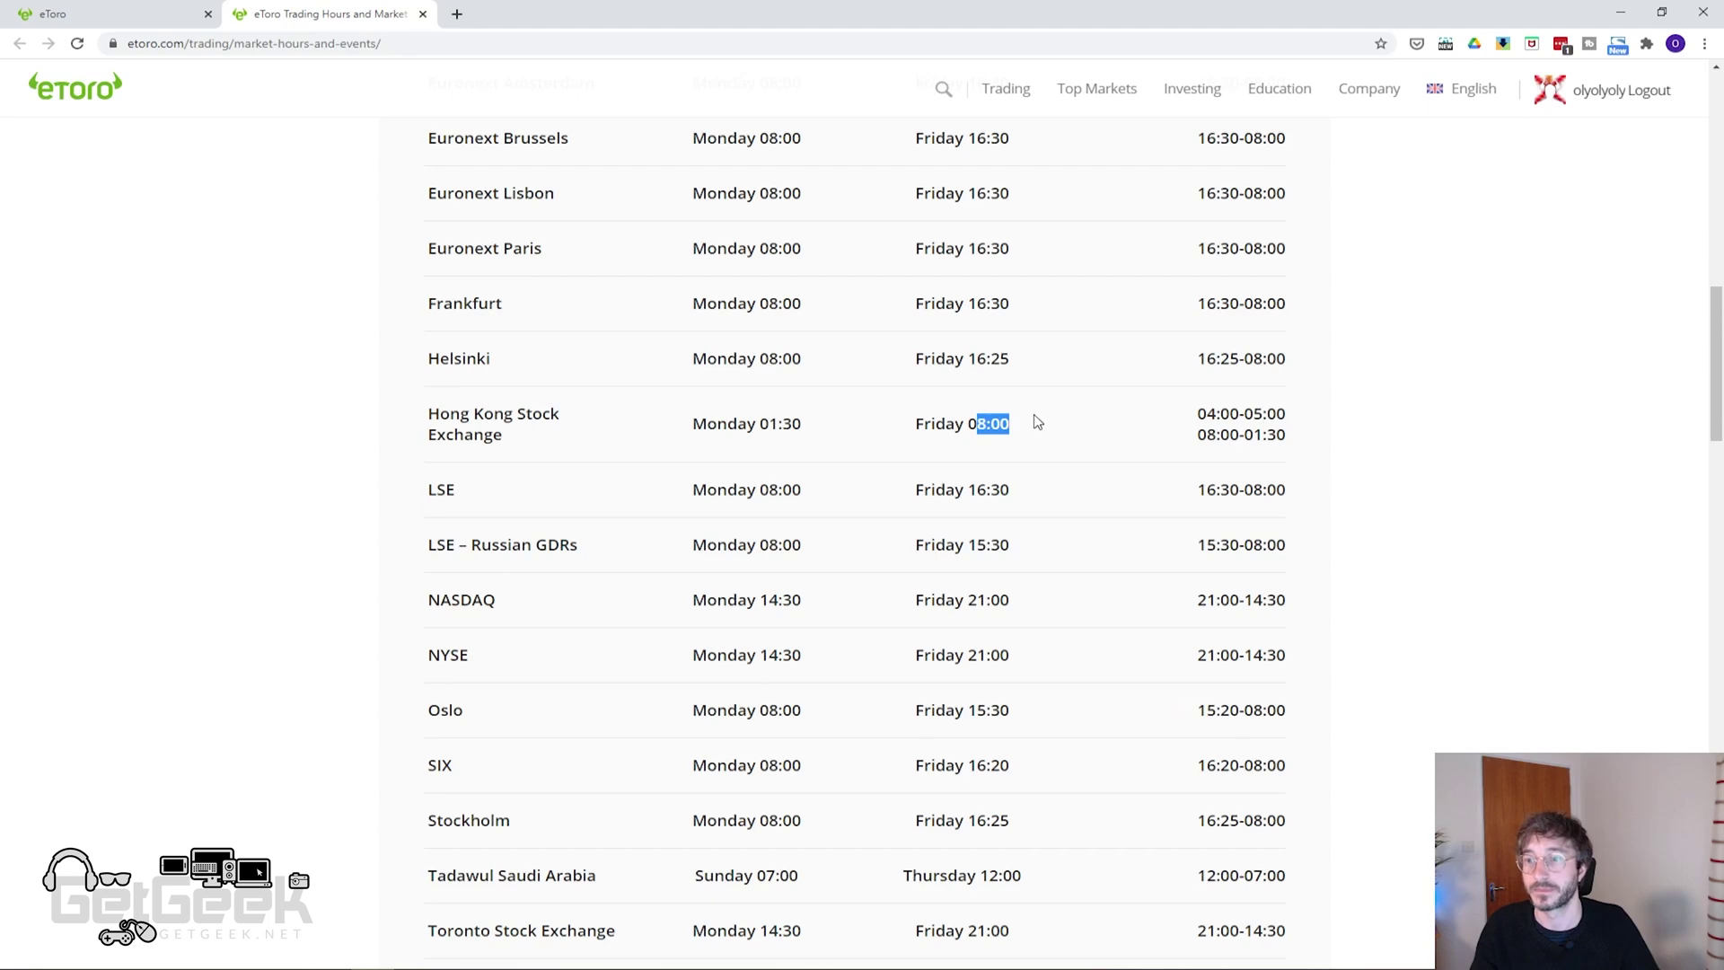
- Examine the Market Events section of the trading hours page for exceptional market closures
{"action": "scroll", "coordinate": [1059, 419], "scroll_direction": "down", "scroll_amount": 6}
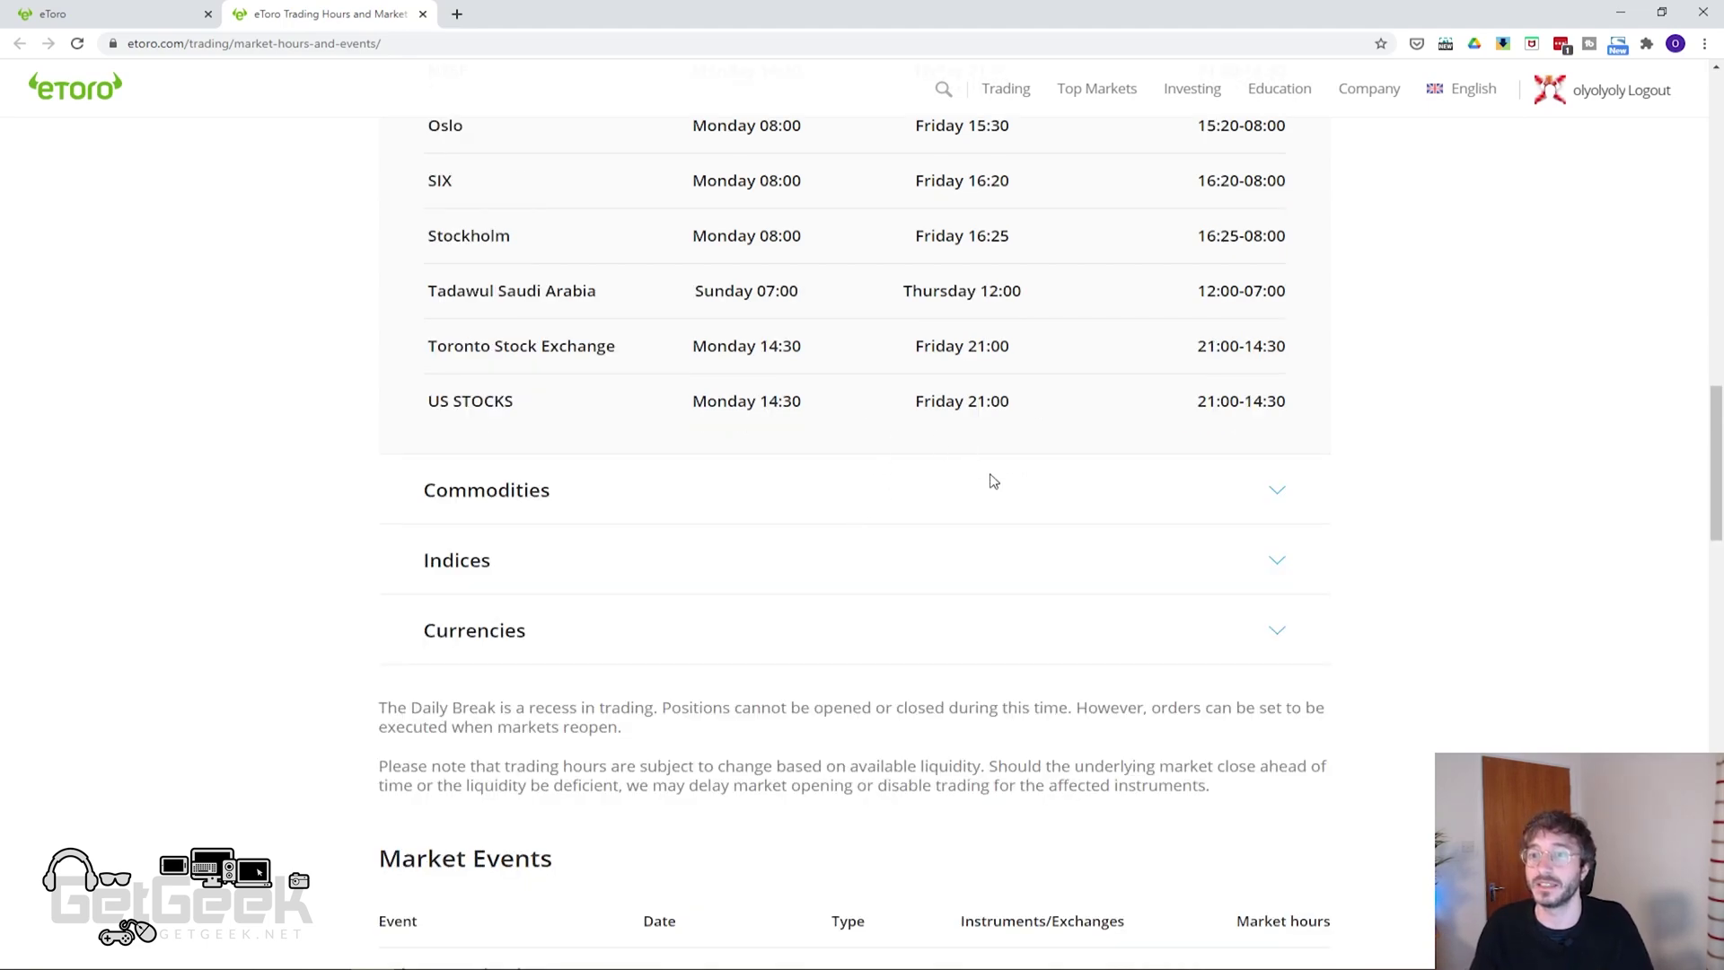
{"action": "scroll", "coordinate": [991, 482], "scroll_direction": "down", "scroll_amount": 4}
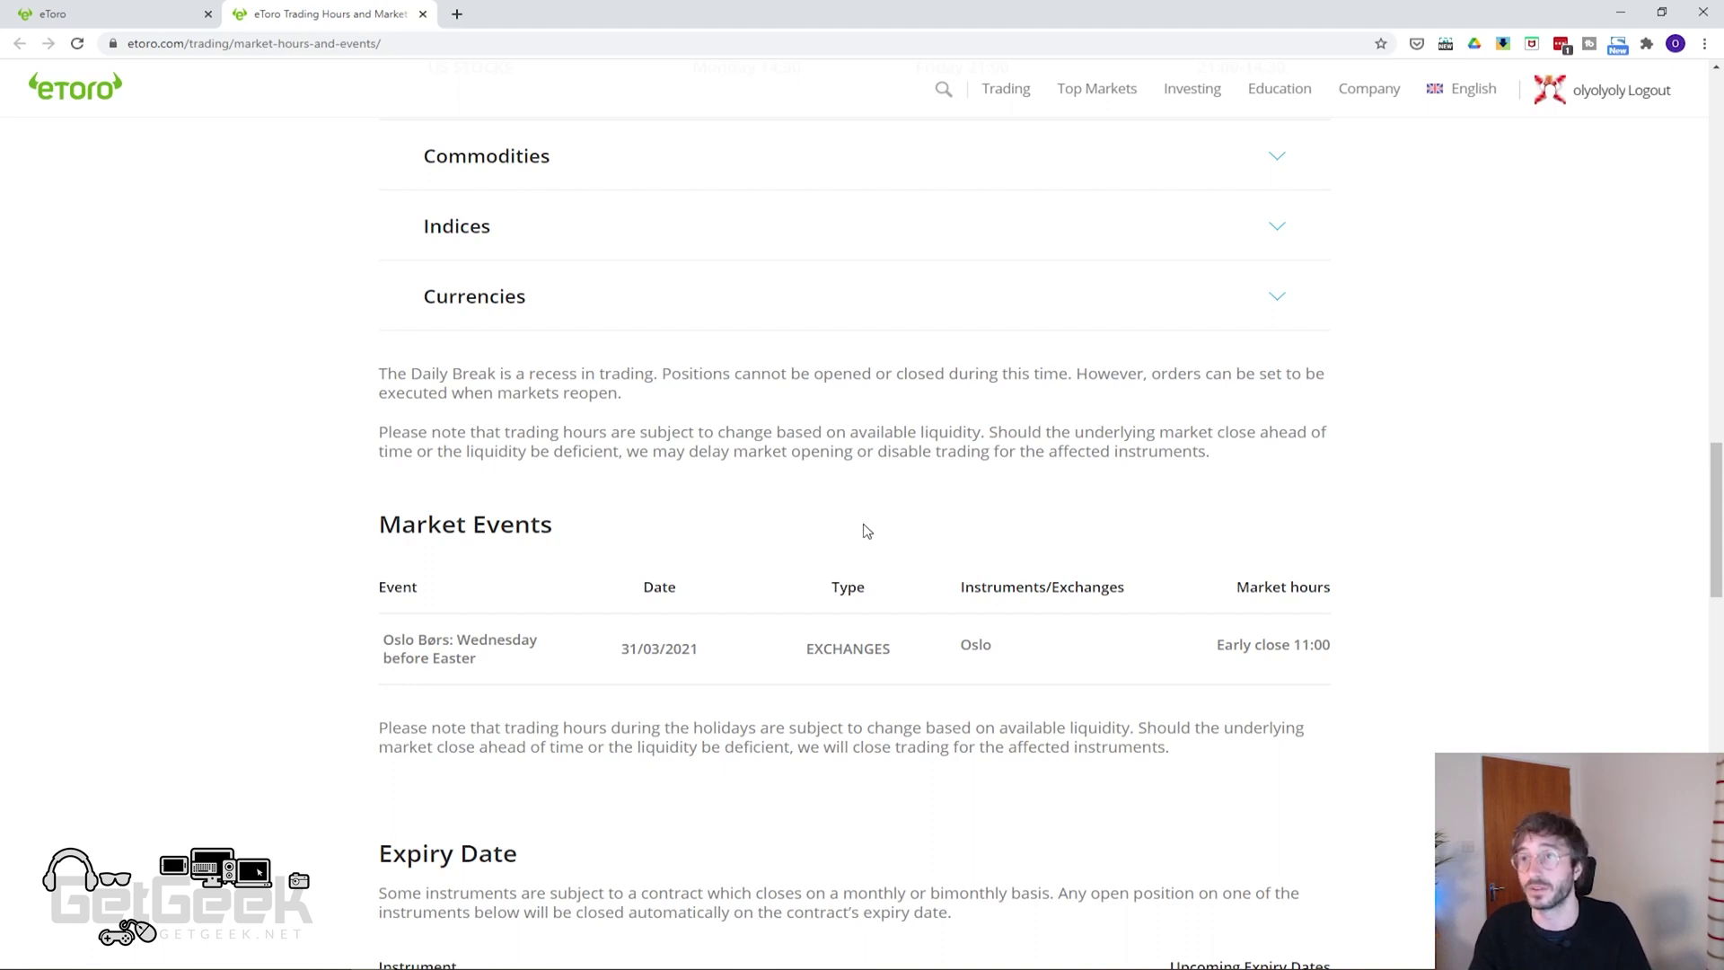
{"action": "left_click_drag", "start_coordinate": [379, 527], "coordinate": [967, 572]}
{"action": "left_click", "coordinate": [1355, 763]}
{"action": "scroll", "coordinate": [474, 728], "scroll_direction": "down", "scroll_amount": 3}
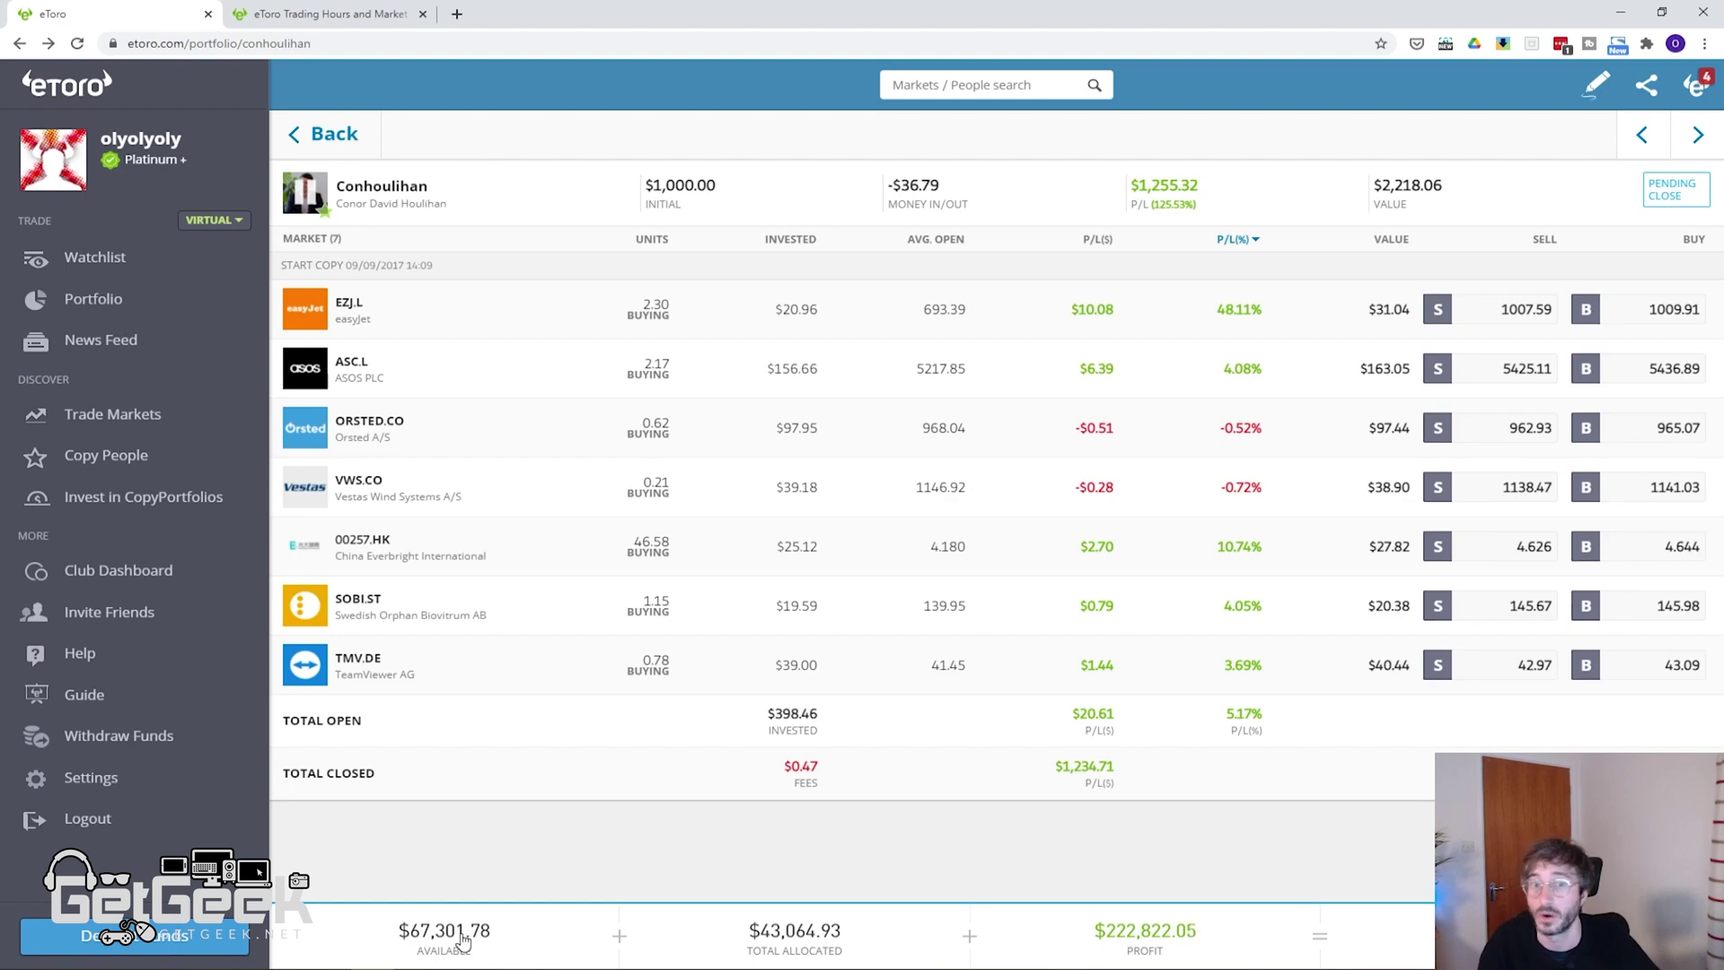
- Open the withdrawal request form from the copied trader's portfolio page
{"action": "left_click", "coordinate": [209, 753]}
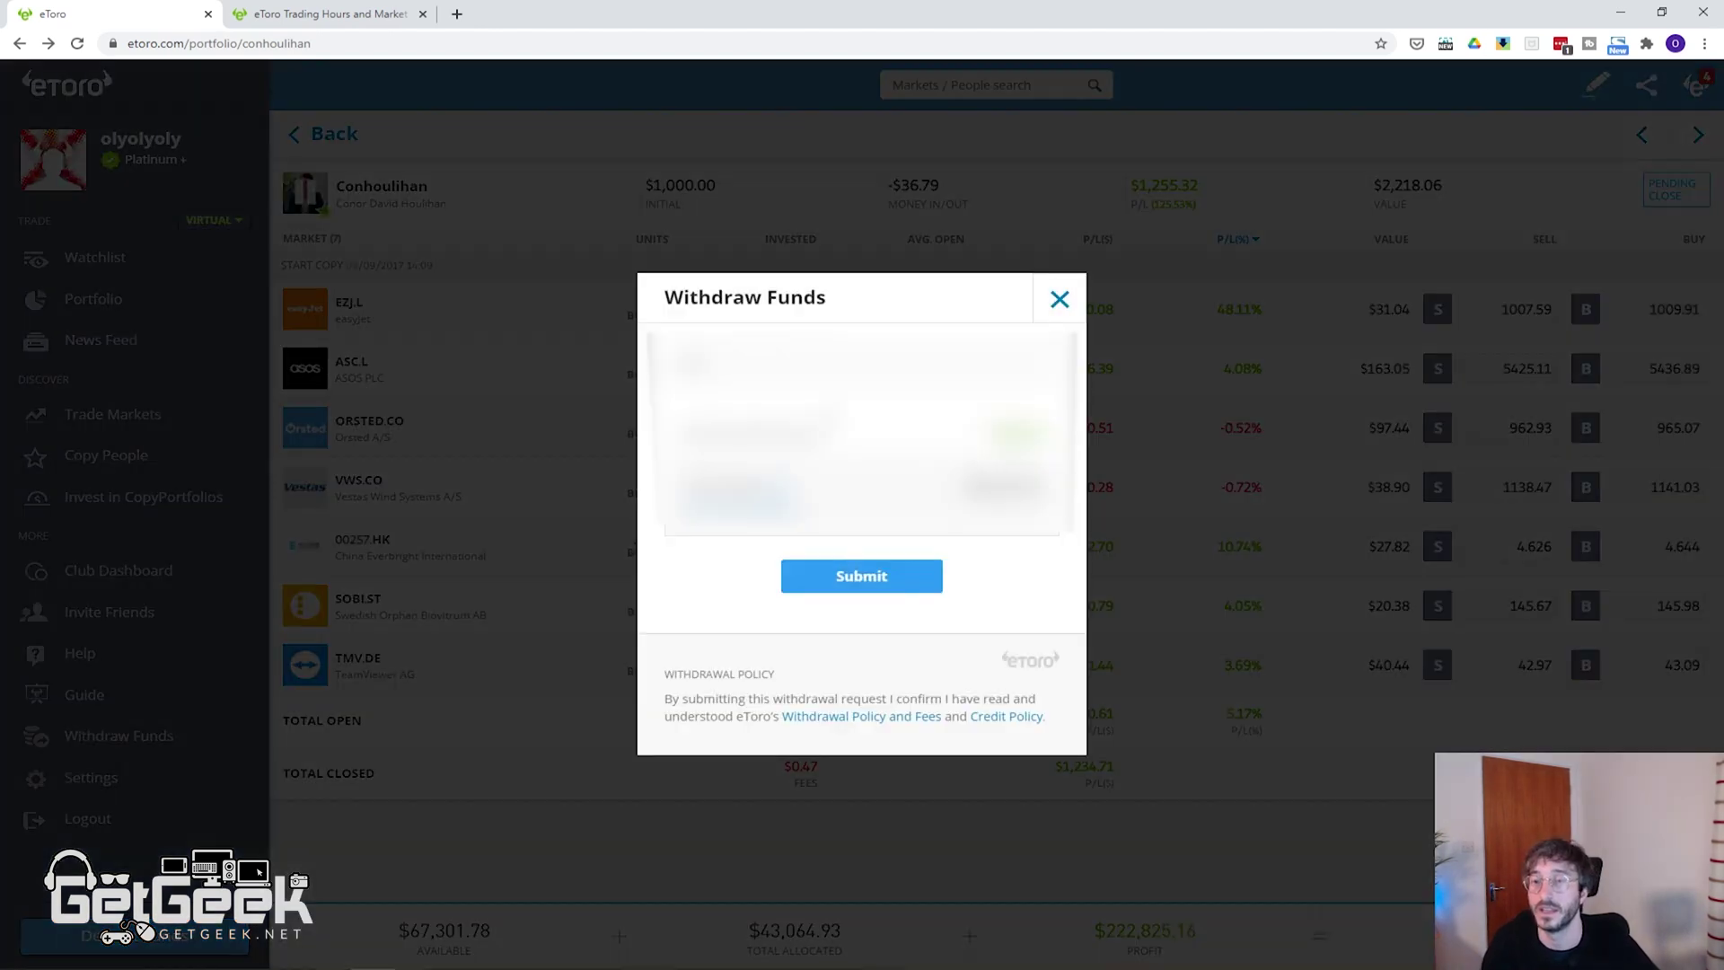